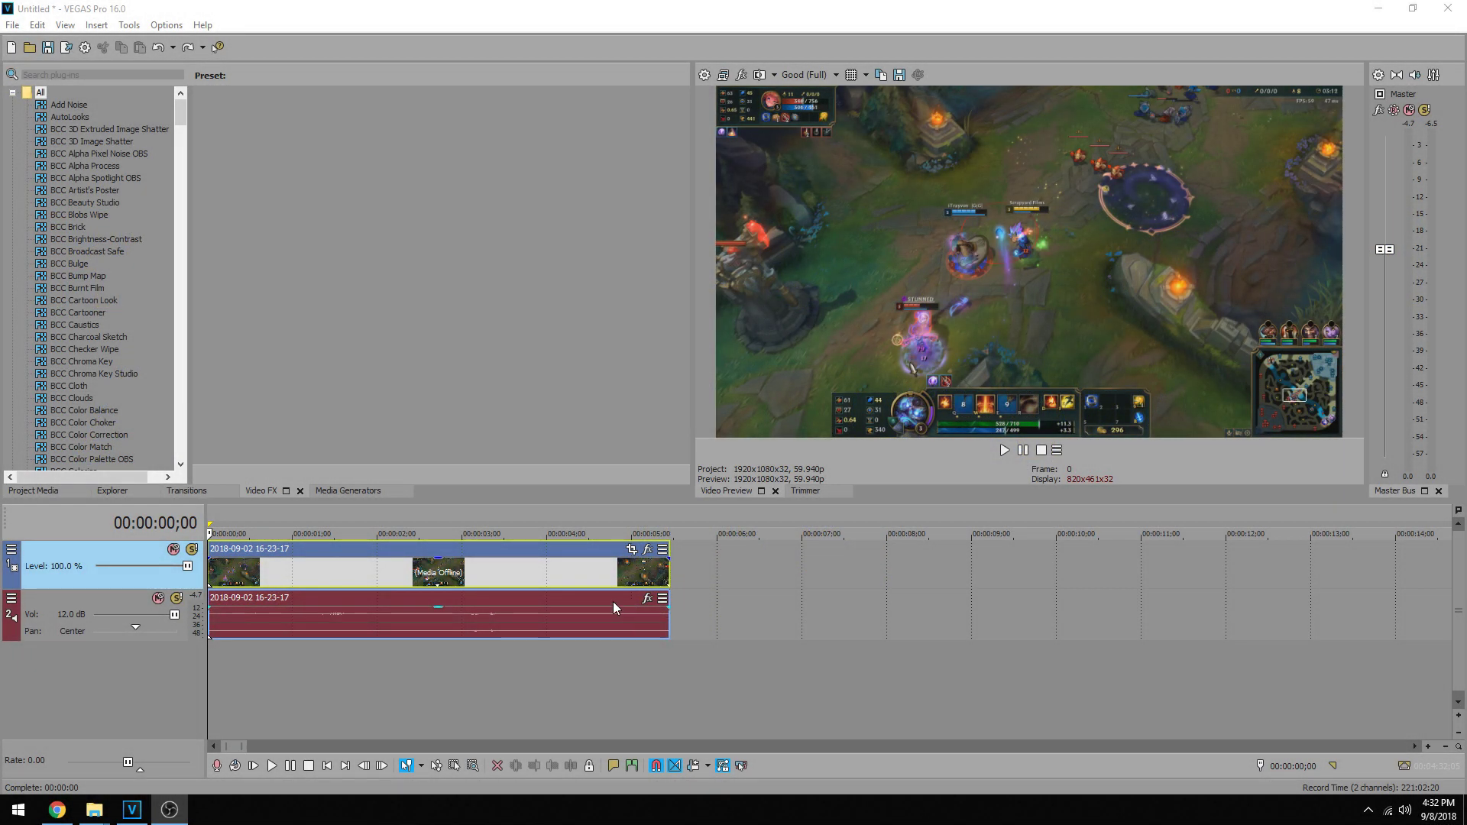
Step: Preview the clip and park the playhead at about 2;14
left_click(410, 611)
left_click(210, 569)
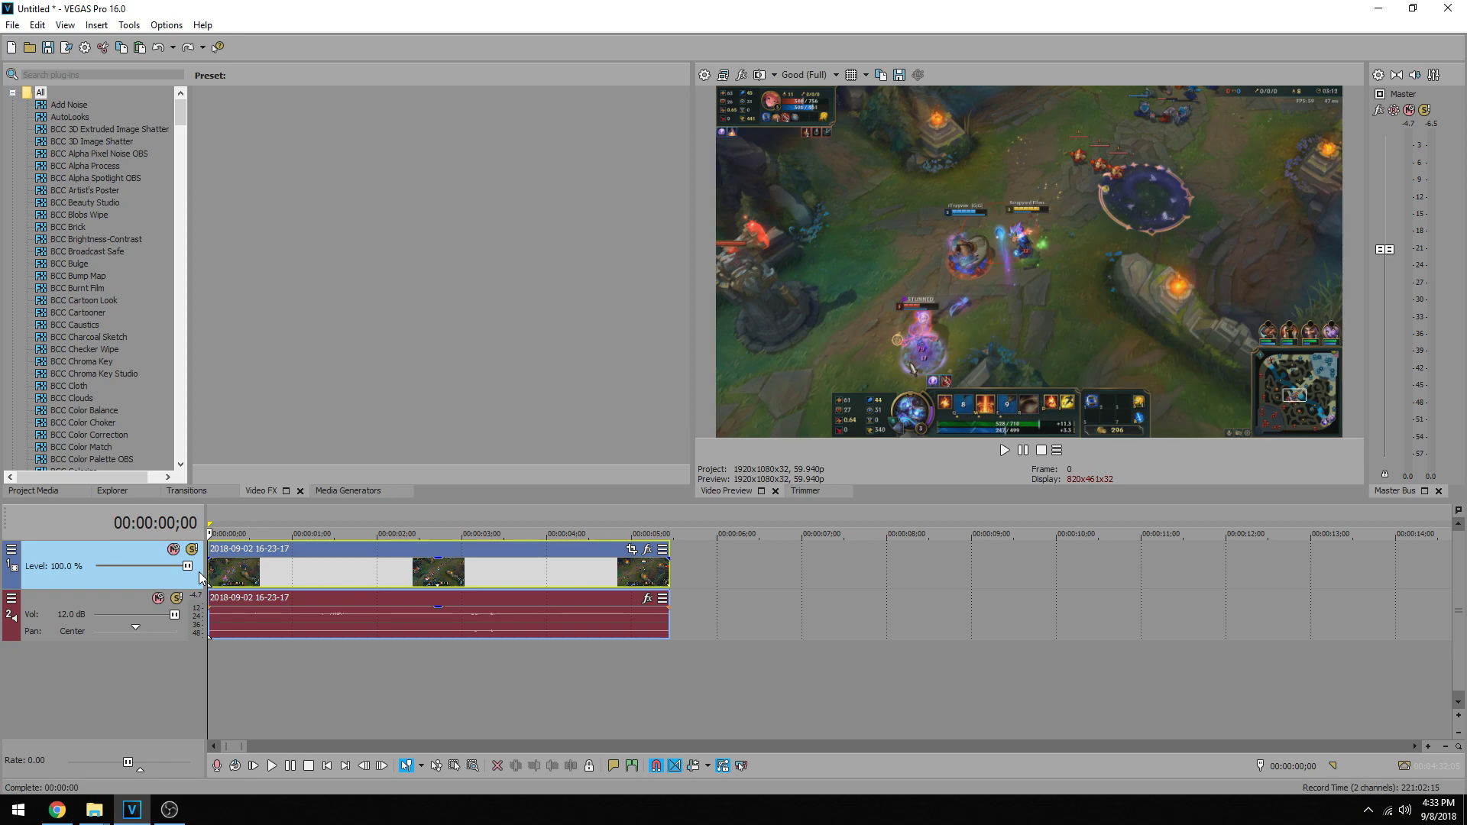
key("space")
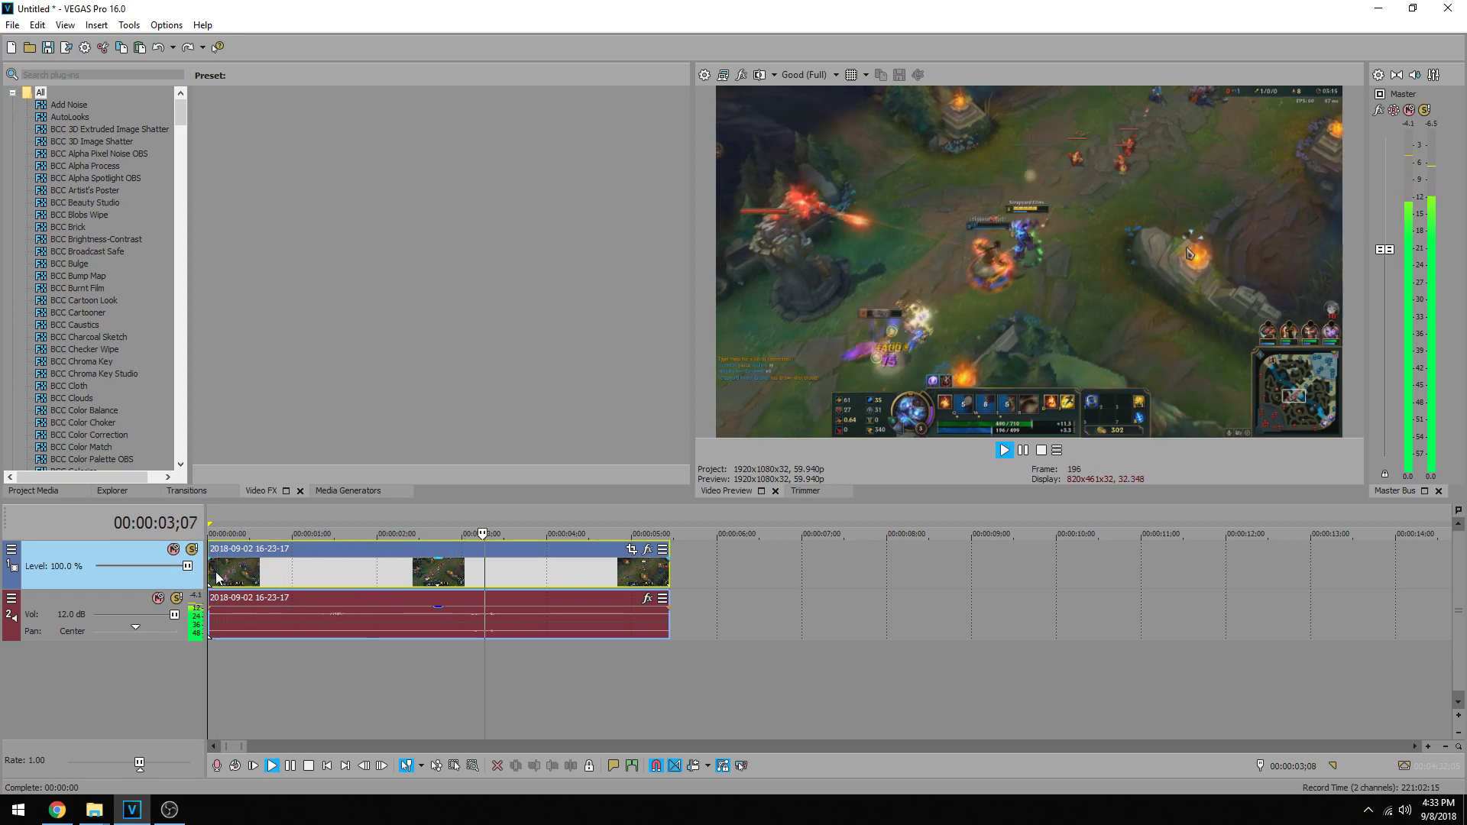
left_click(404, 573)
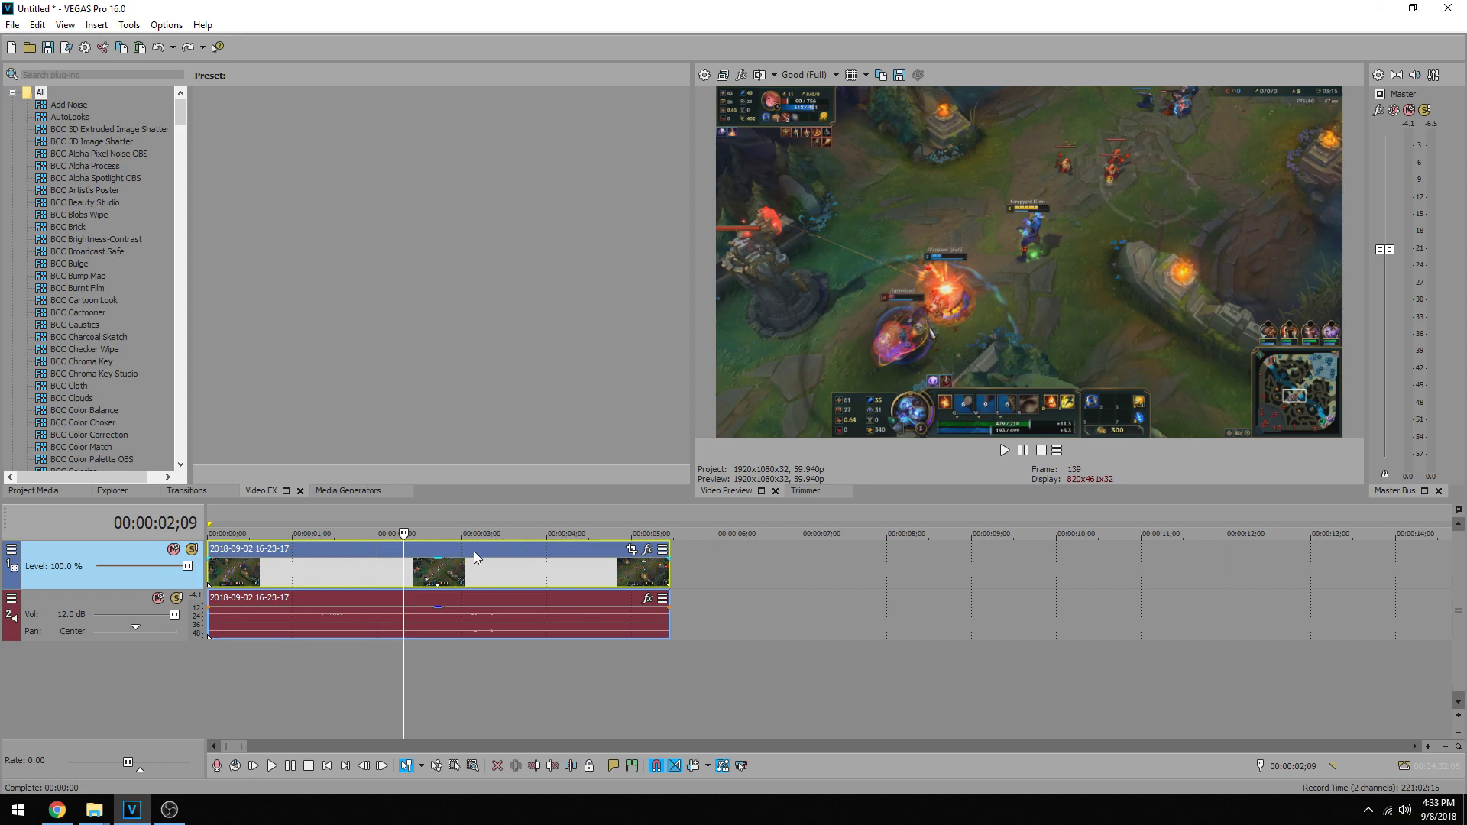
left_click(332, 575)
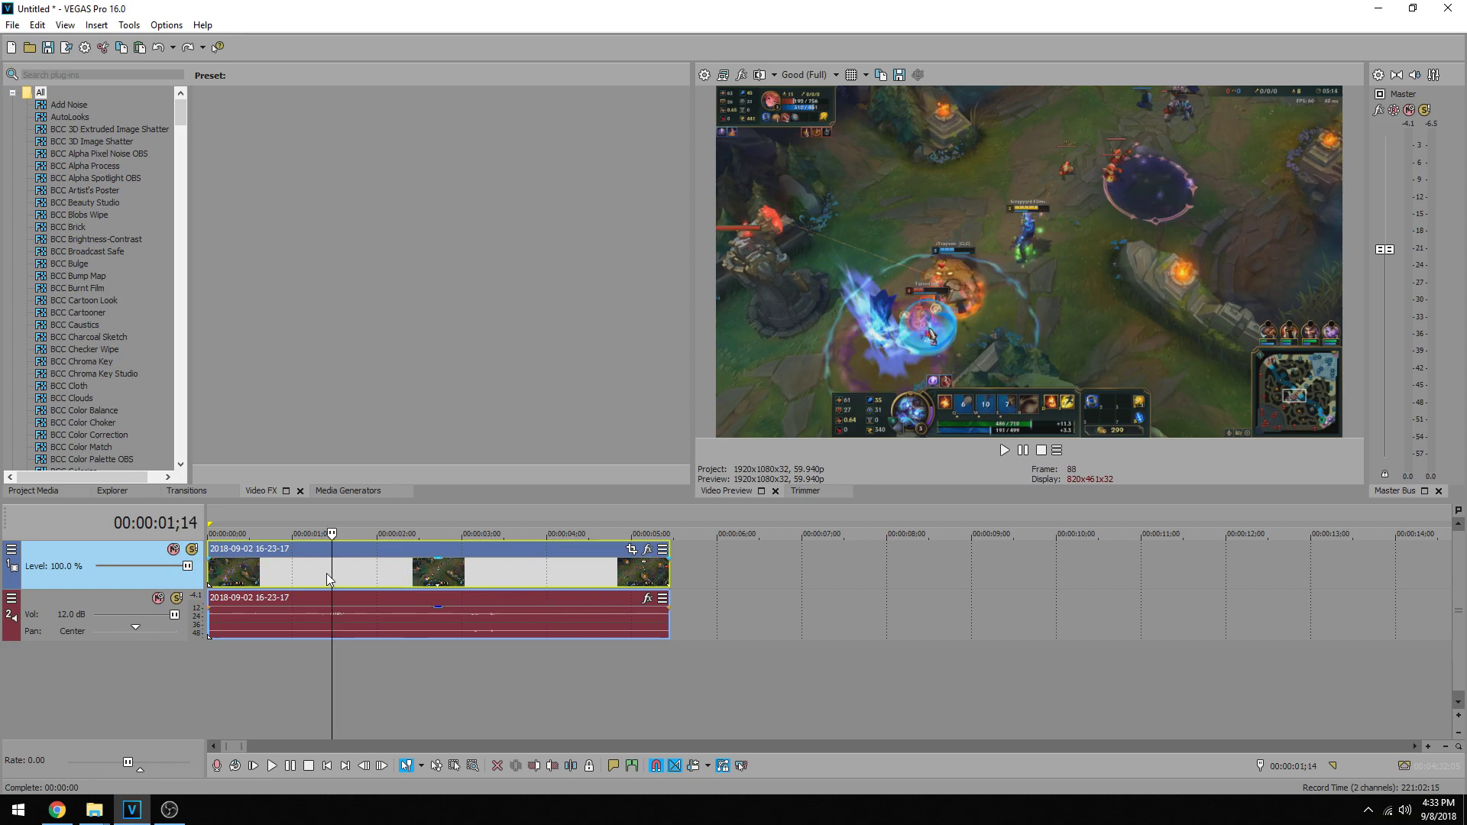
left_click(234, 574)
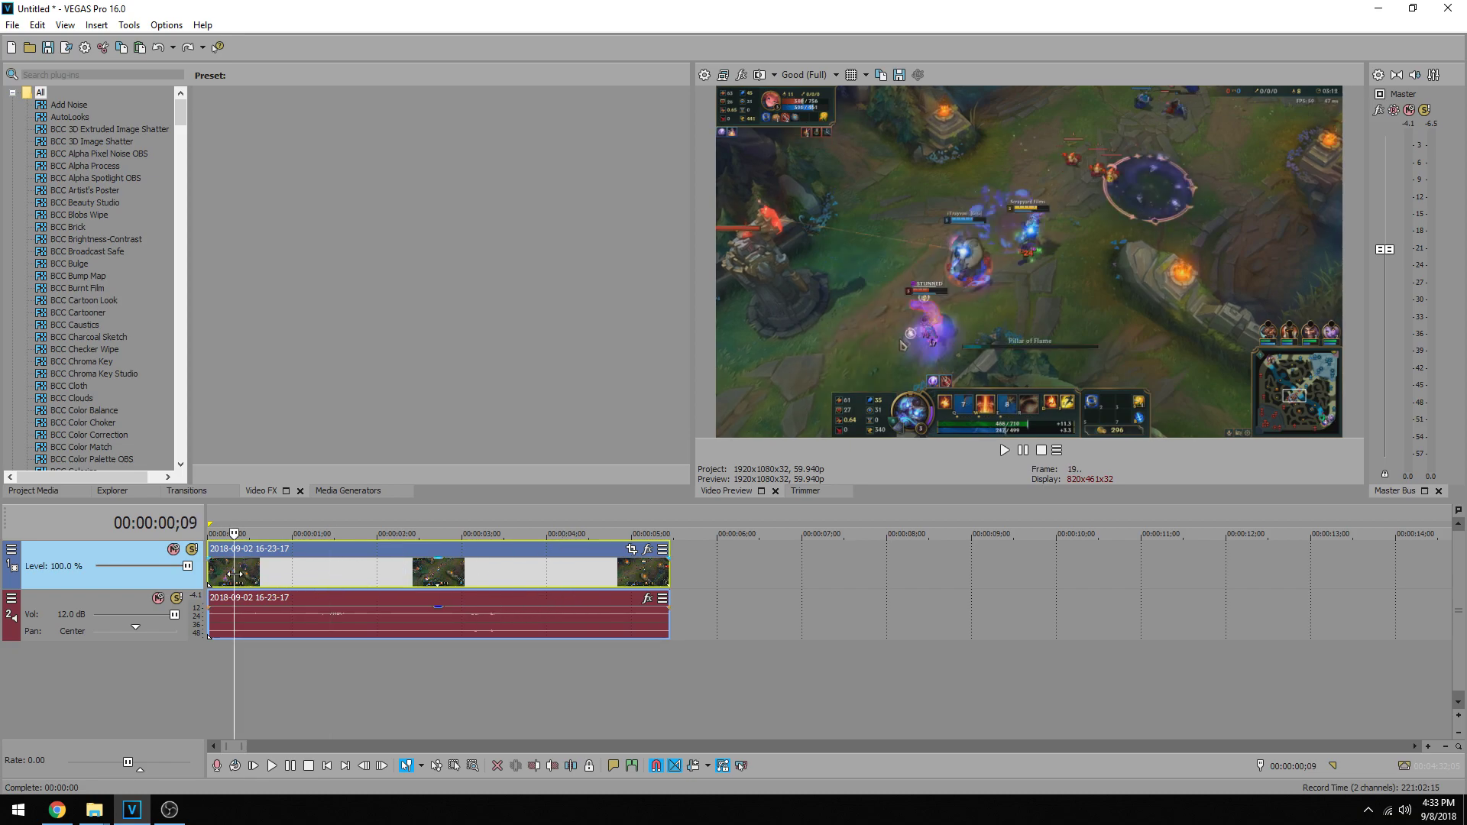
key("space")
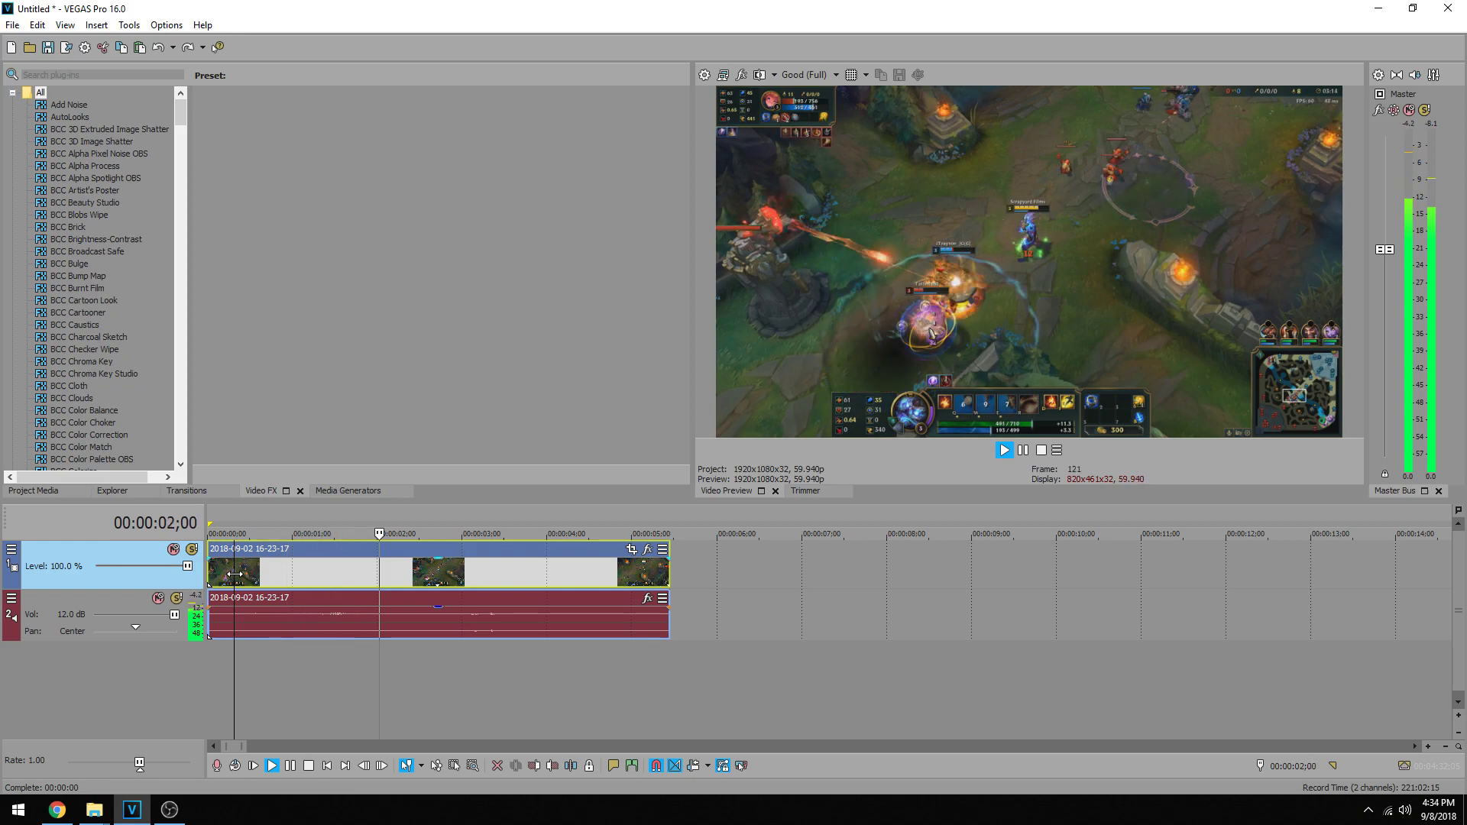
key("space")
Step: Split the clip at 3;01 and 3;29, then move the last event further right
key("l")
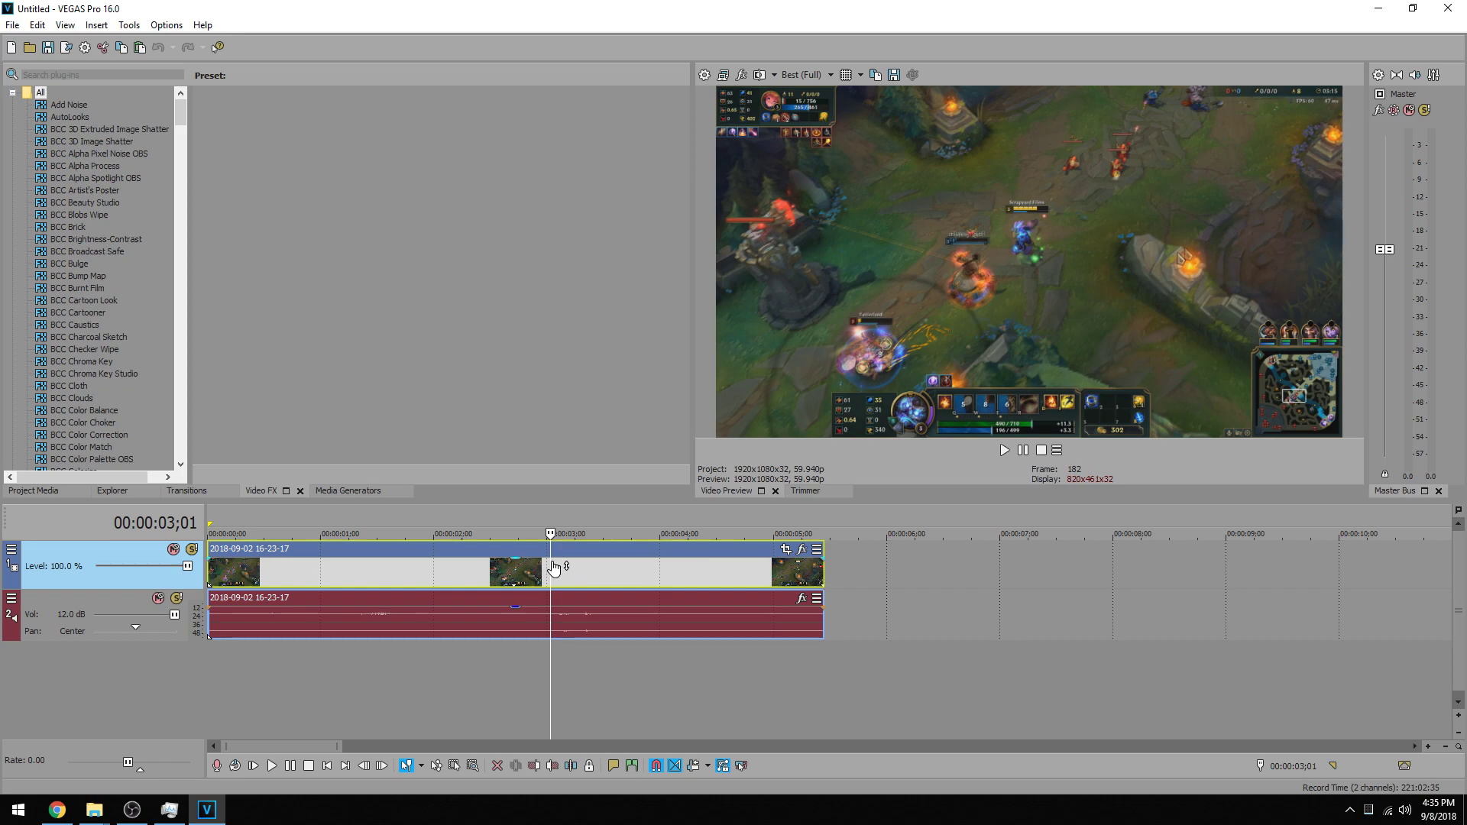
key("s")
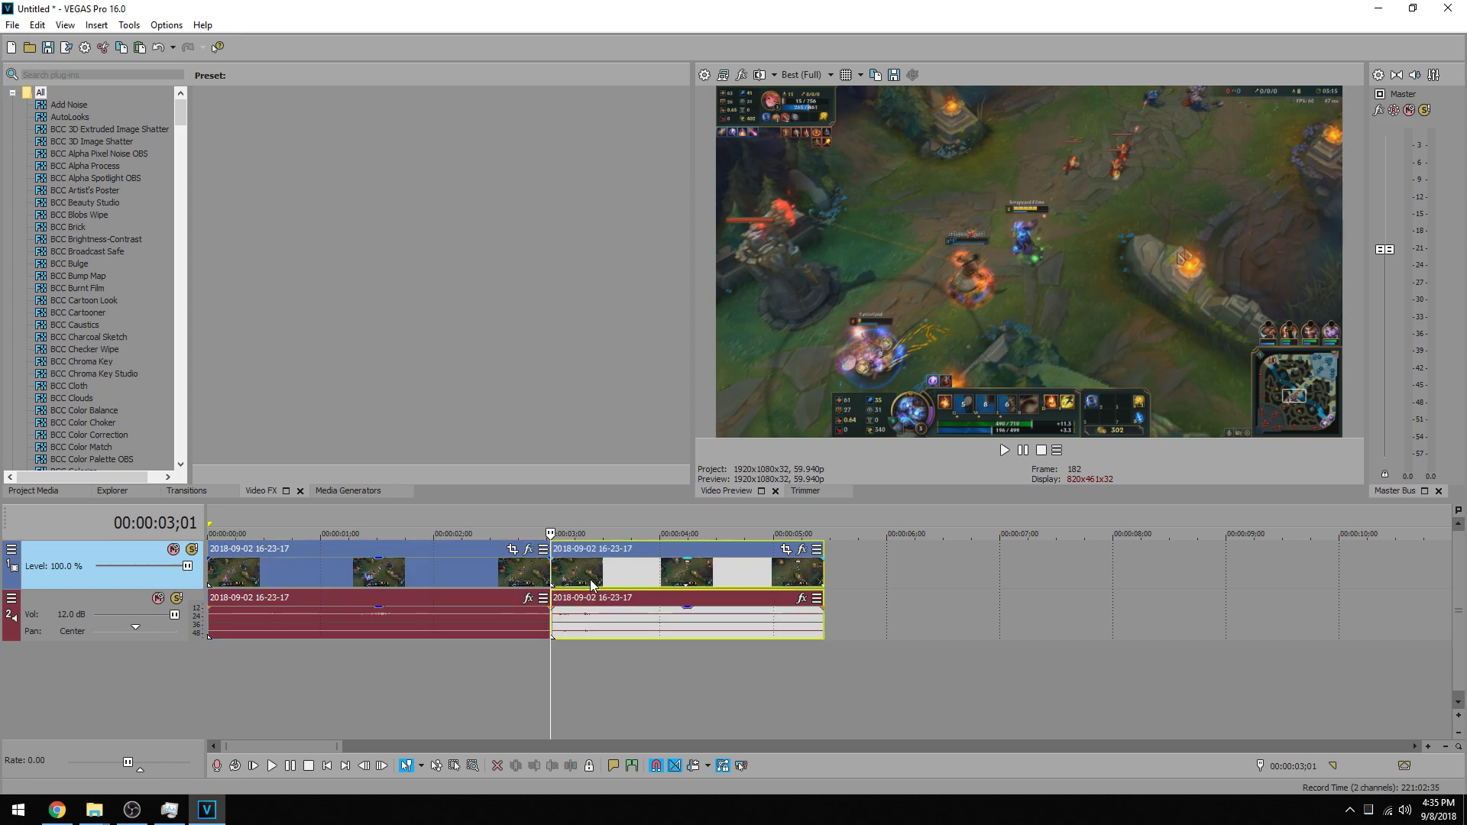
key("space")
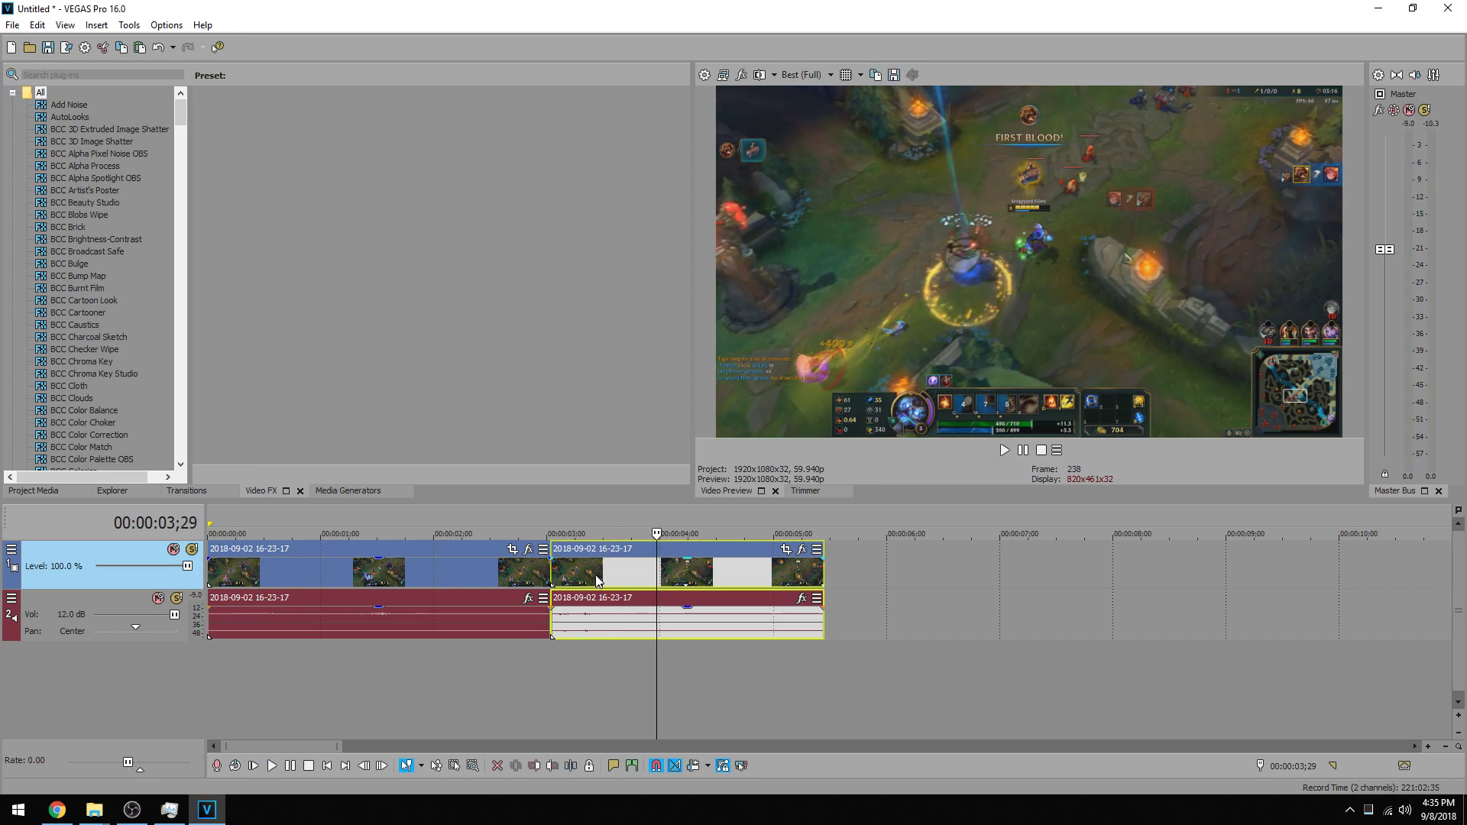
key("s")
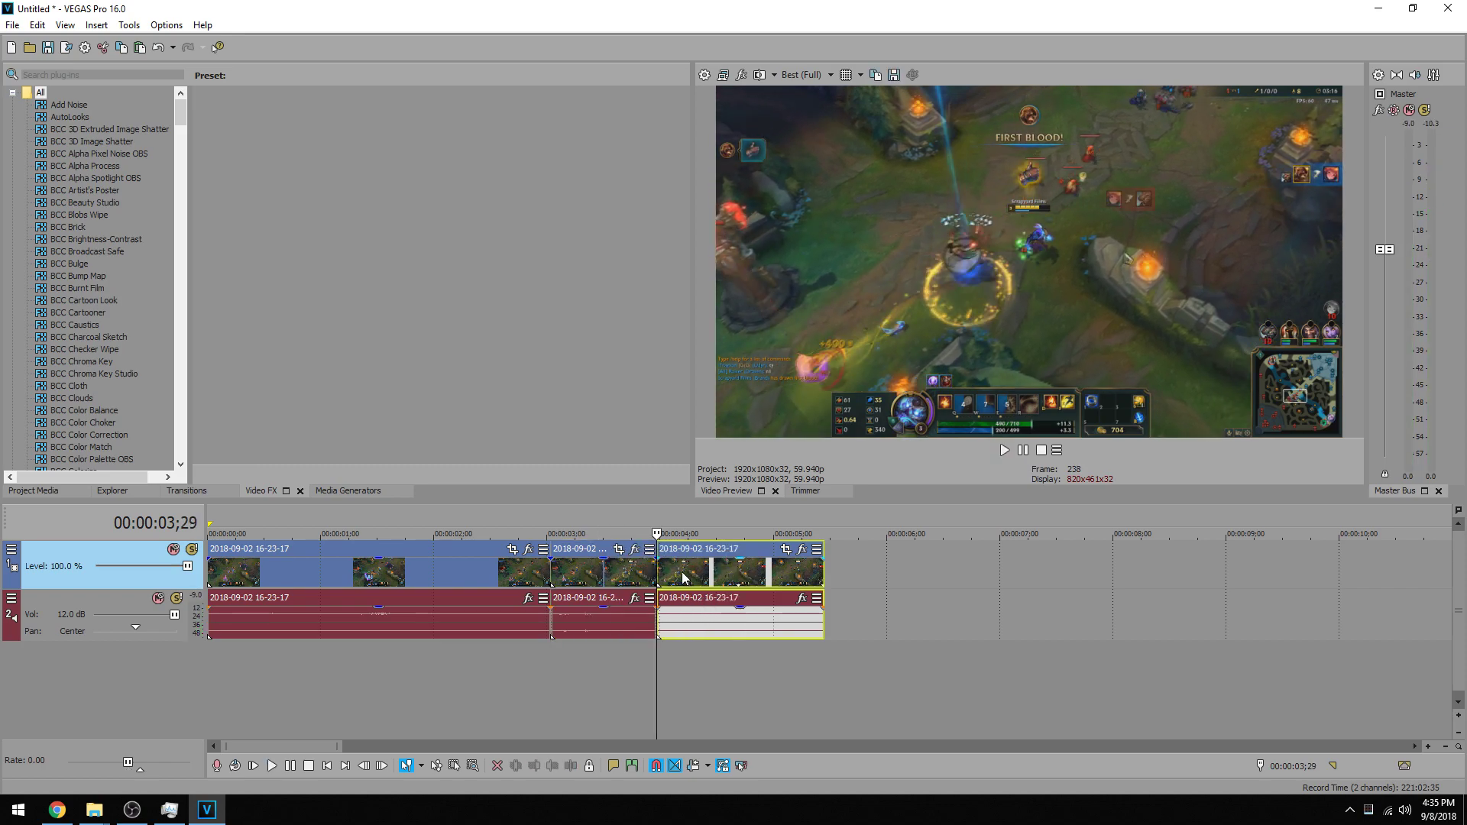
left_click_drag(682, 578, 1092, 573)
Step: Time-stretch the middle event to 60.2% speed and preview the slowed section
left_click(582, 574)
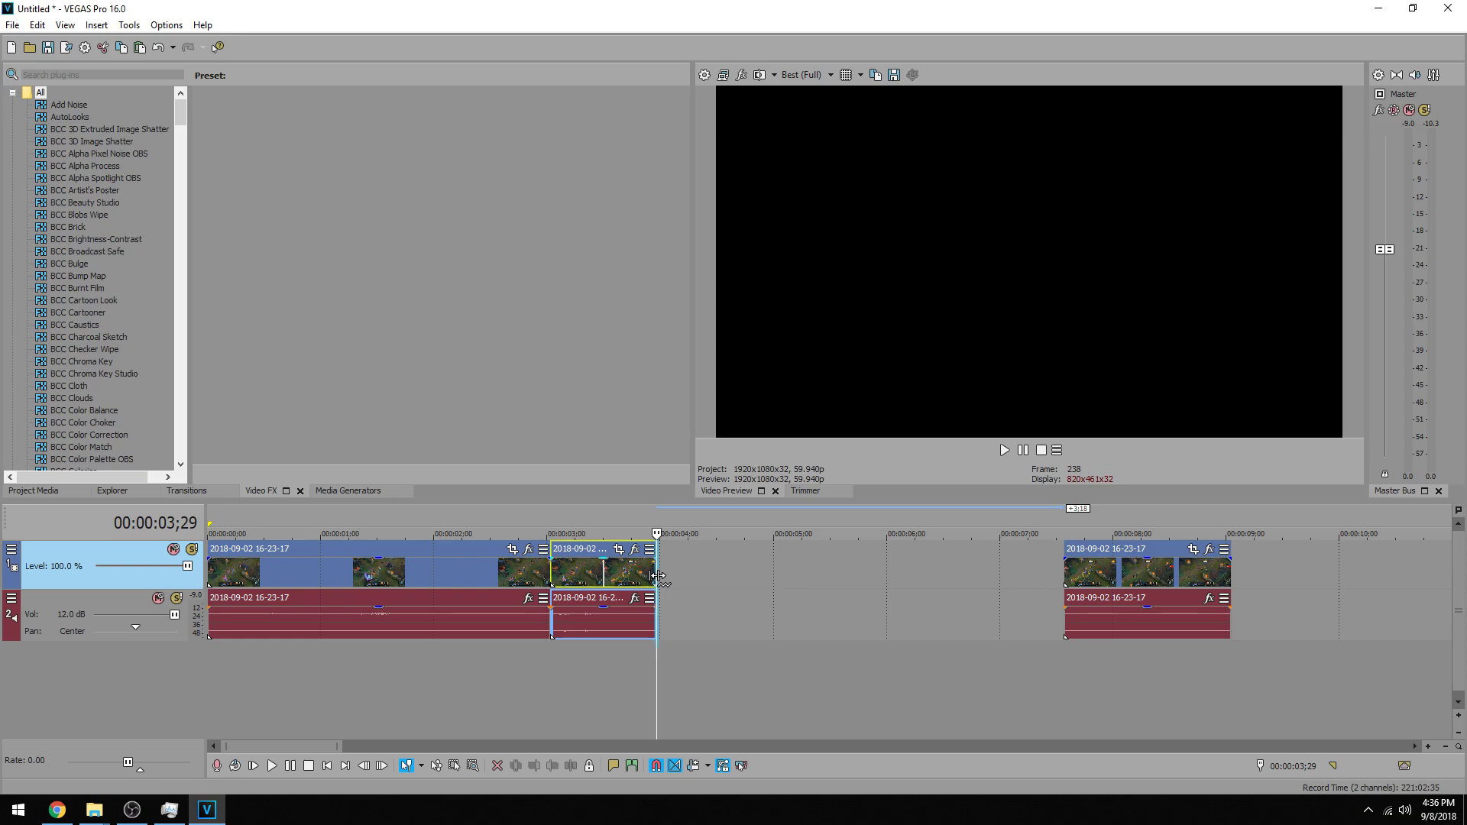
left_click_drag(657, 575, 727, 577)
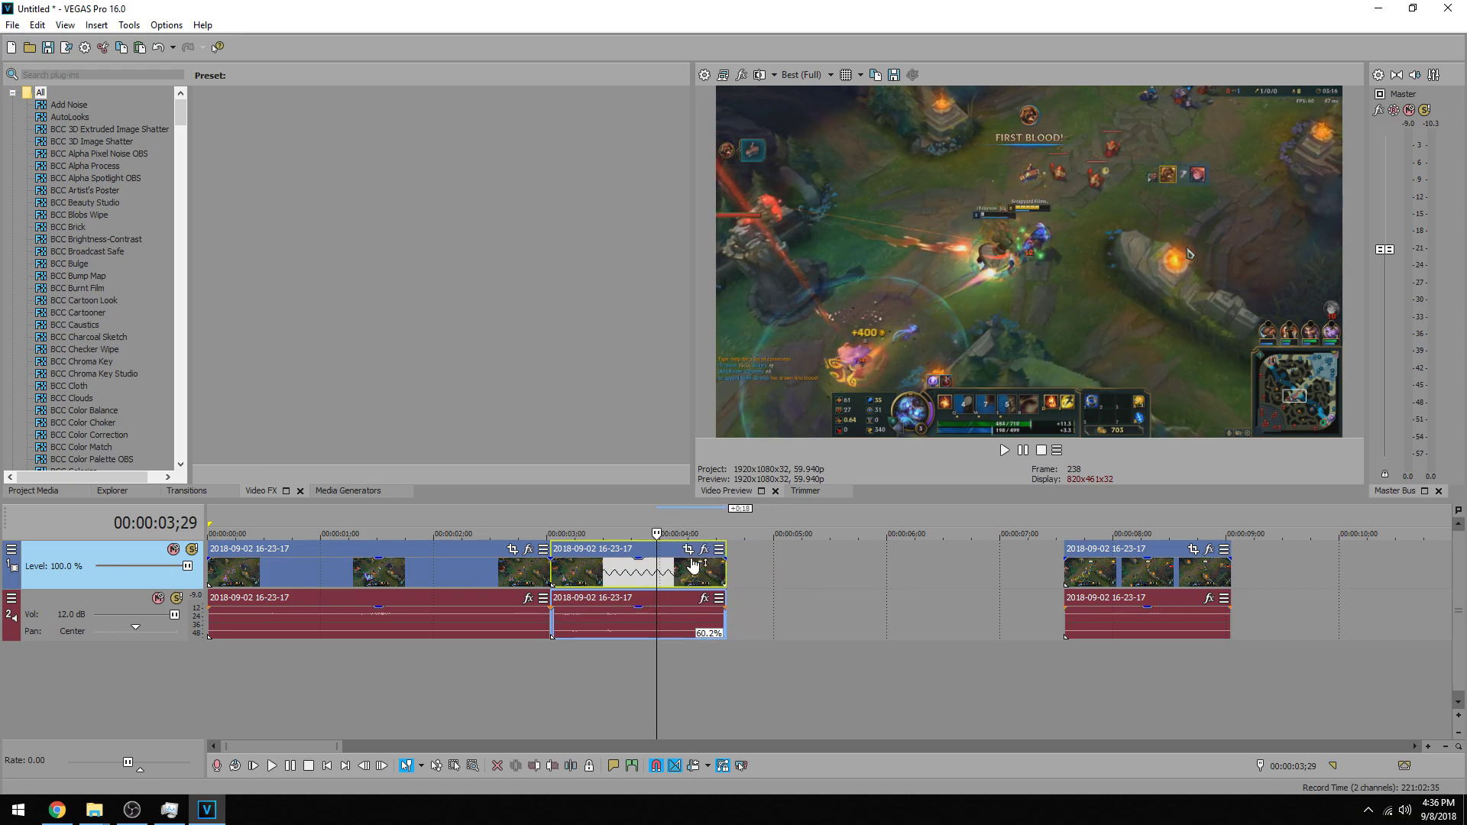
left_click(547, 653)
key("space")
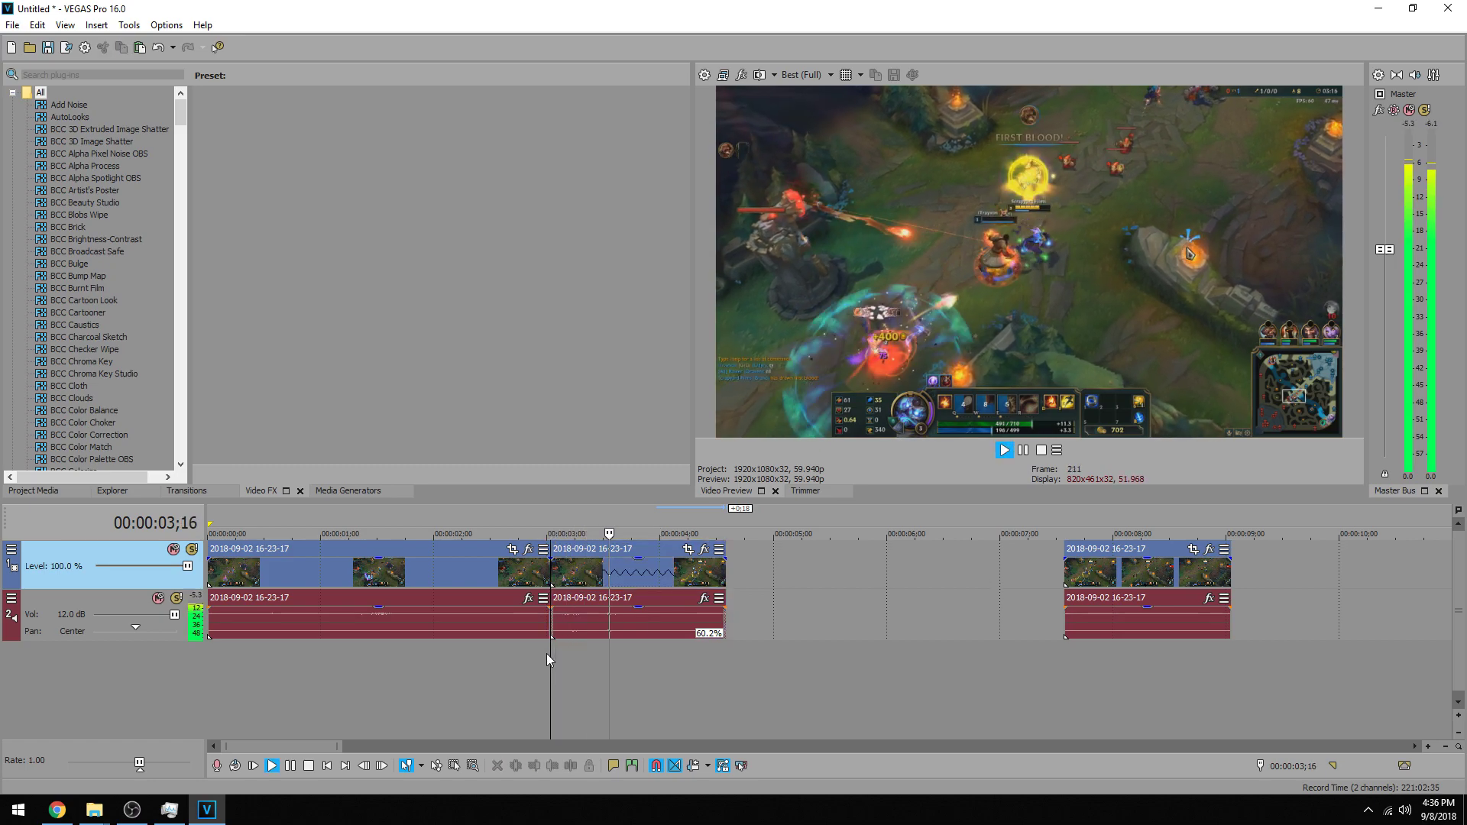
key("Return")
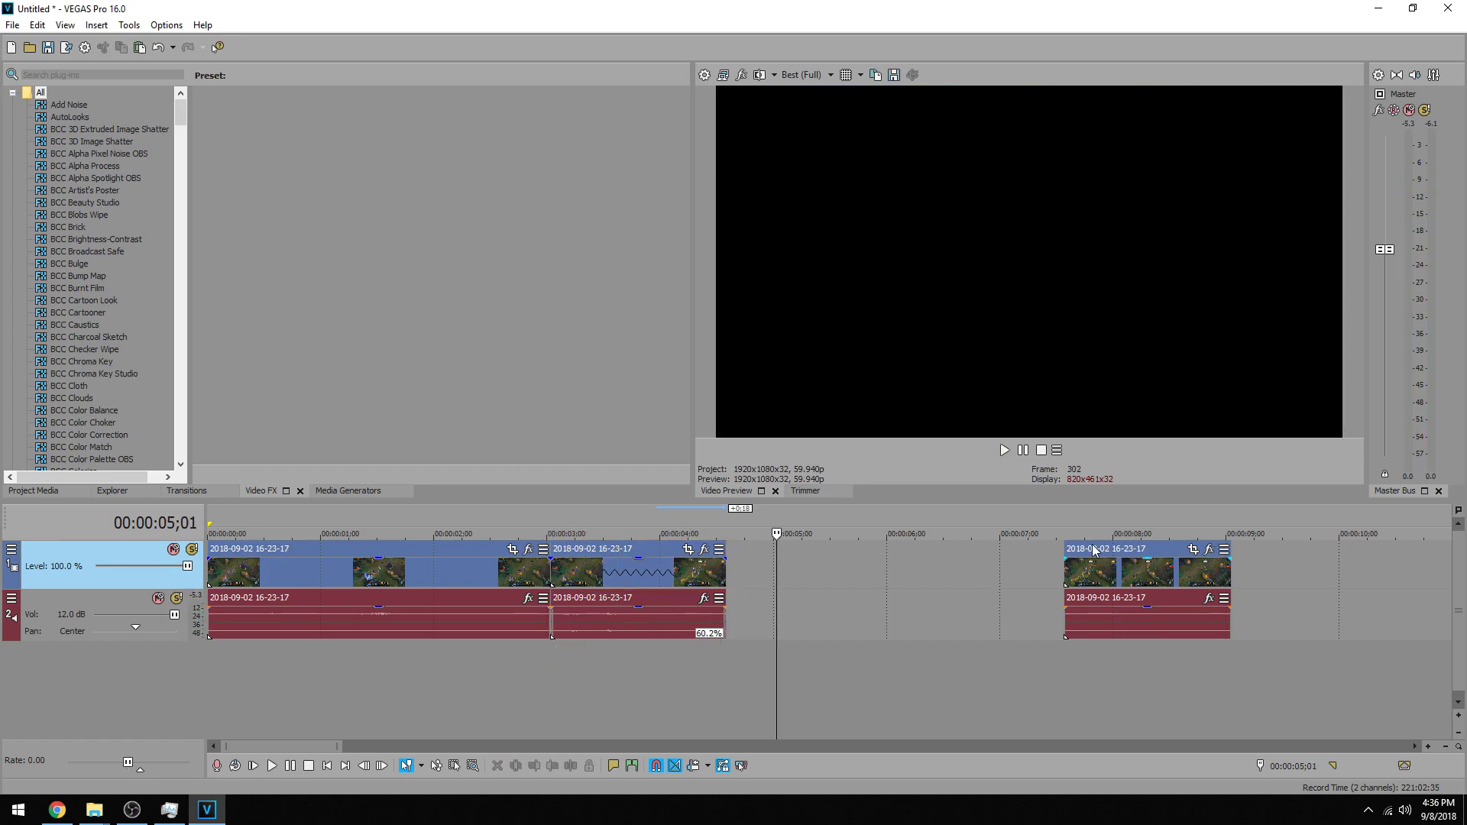
Step: Butt the last event against the slowed event and play the sequence from 2;24
left_click_drag(1094, 550, 756, 551)
left_click(526, 686)
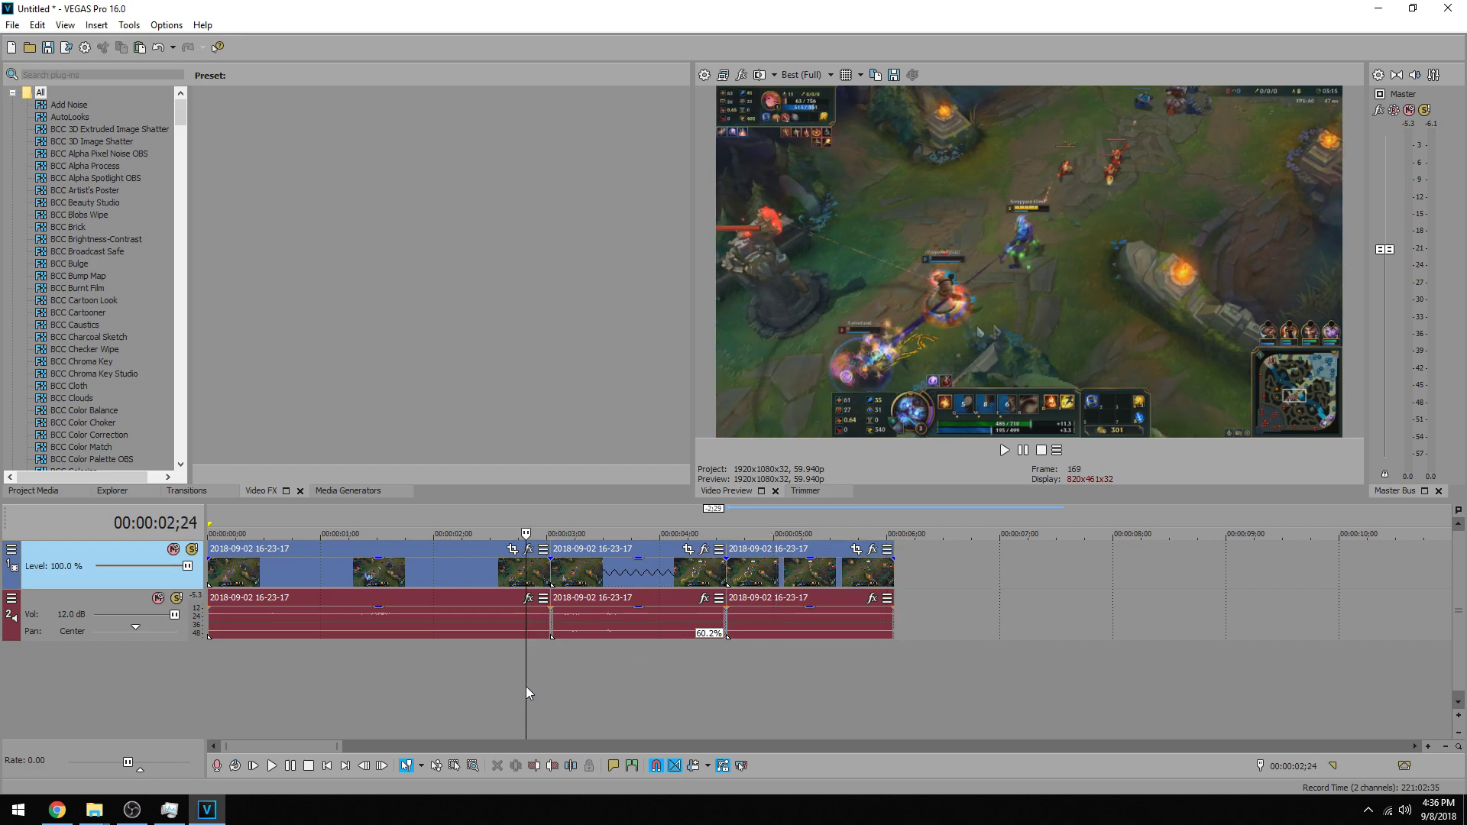
key("space")
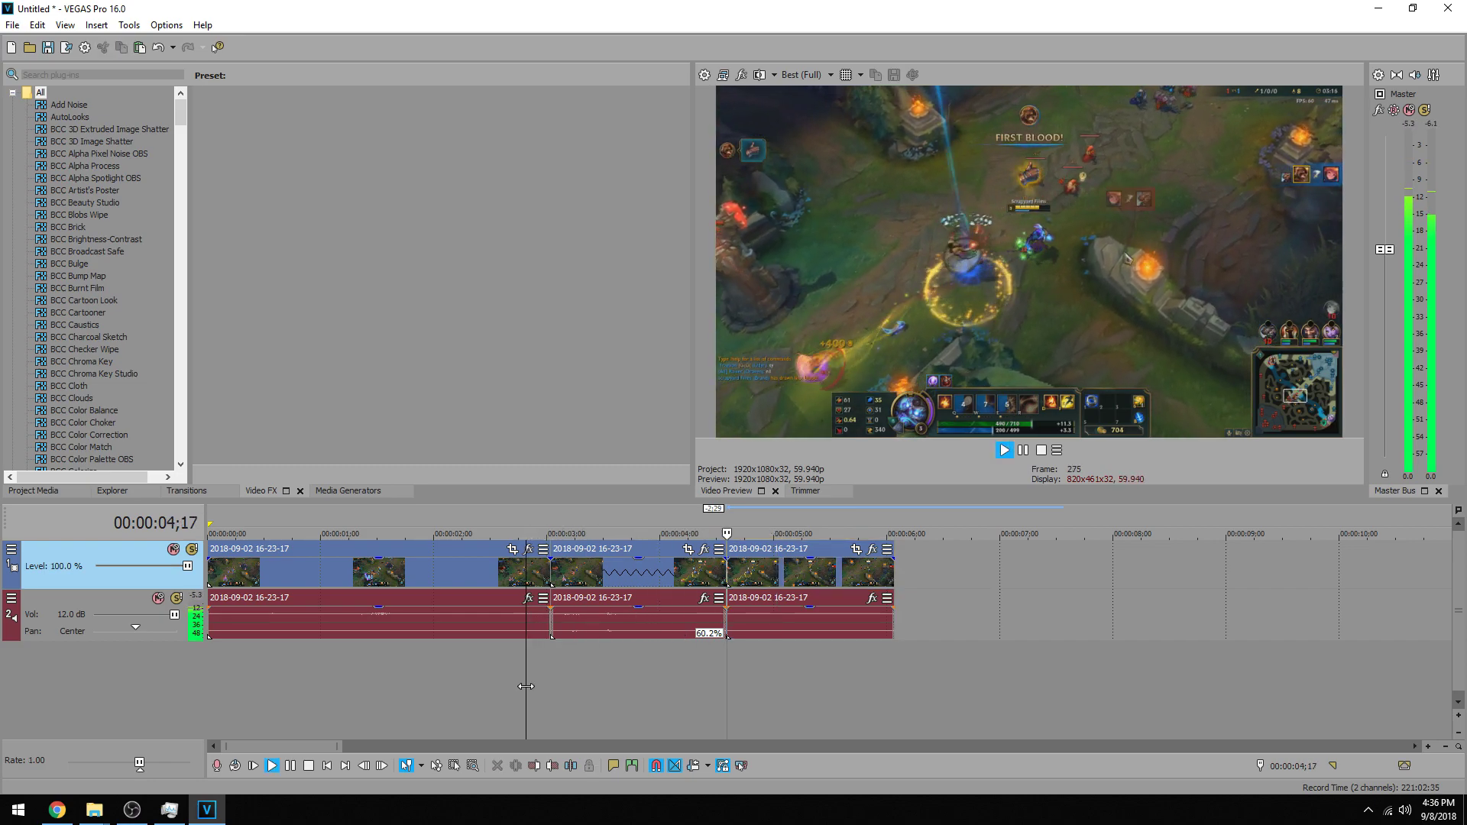
key("Return")
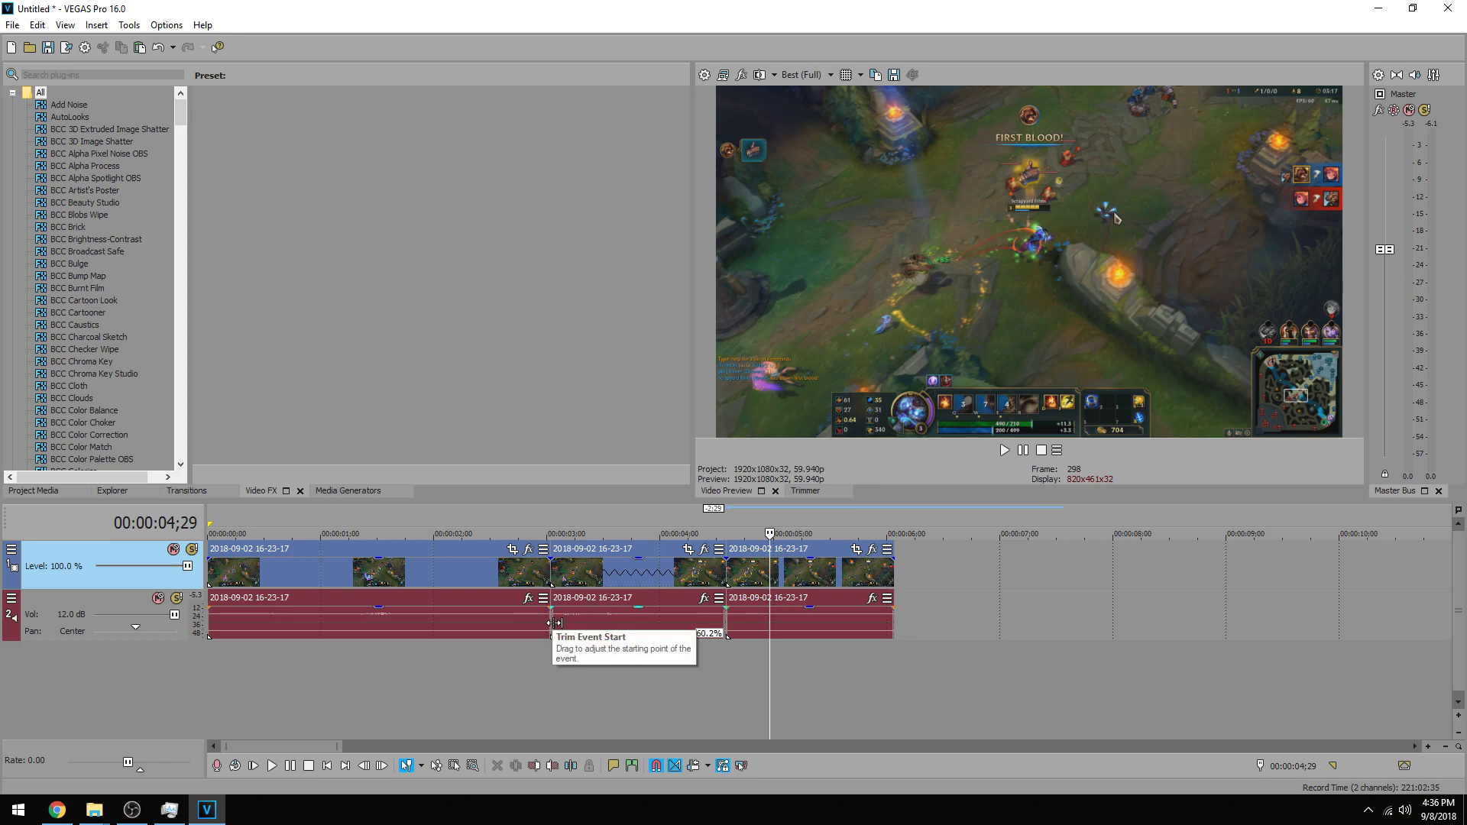
right_click(590, 616)
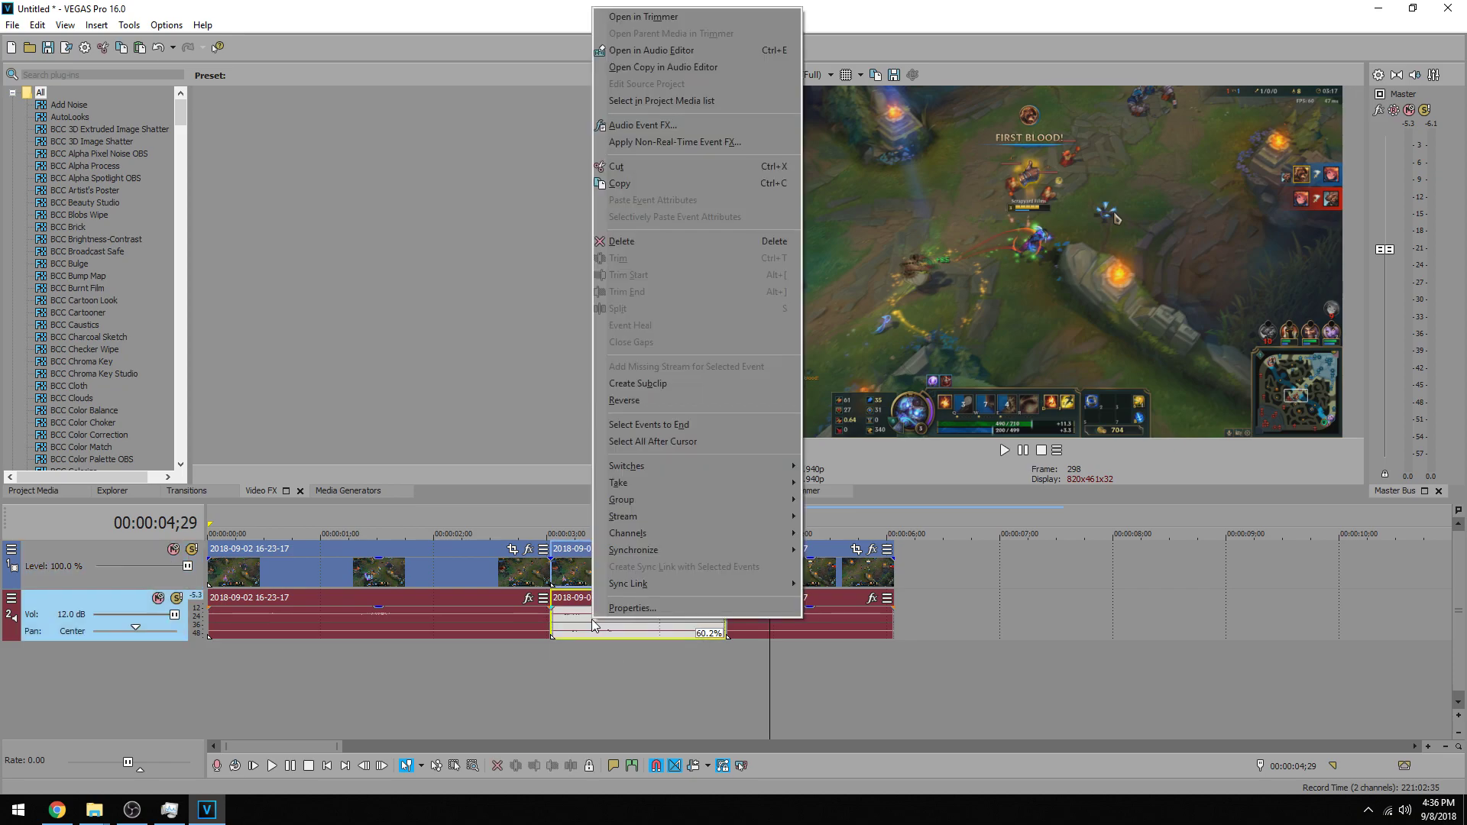
left_click(634, 609)
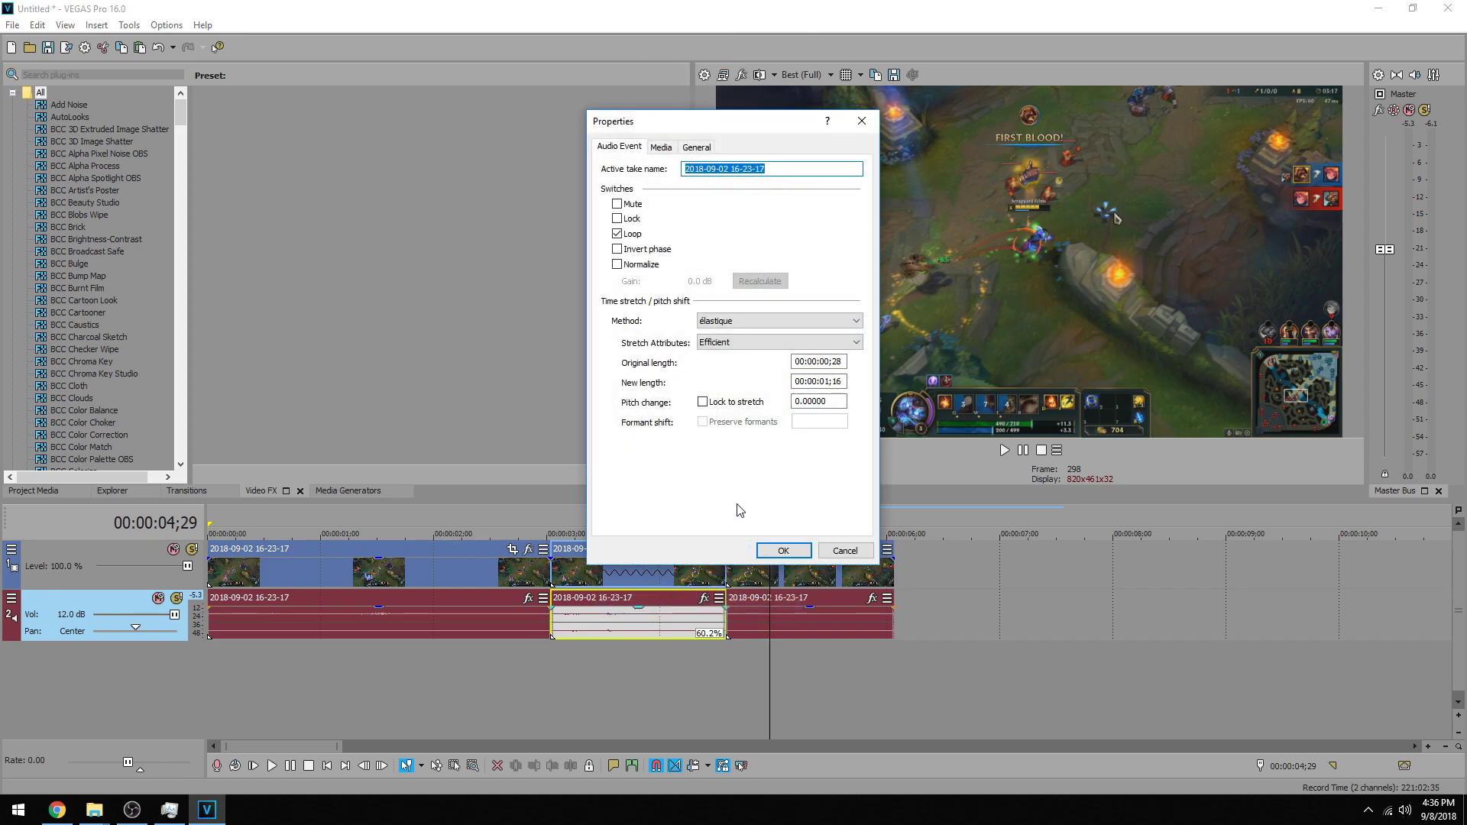
left_click(702, 401)
left_click(784, 550)
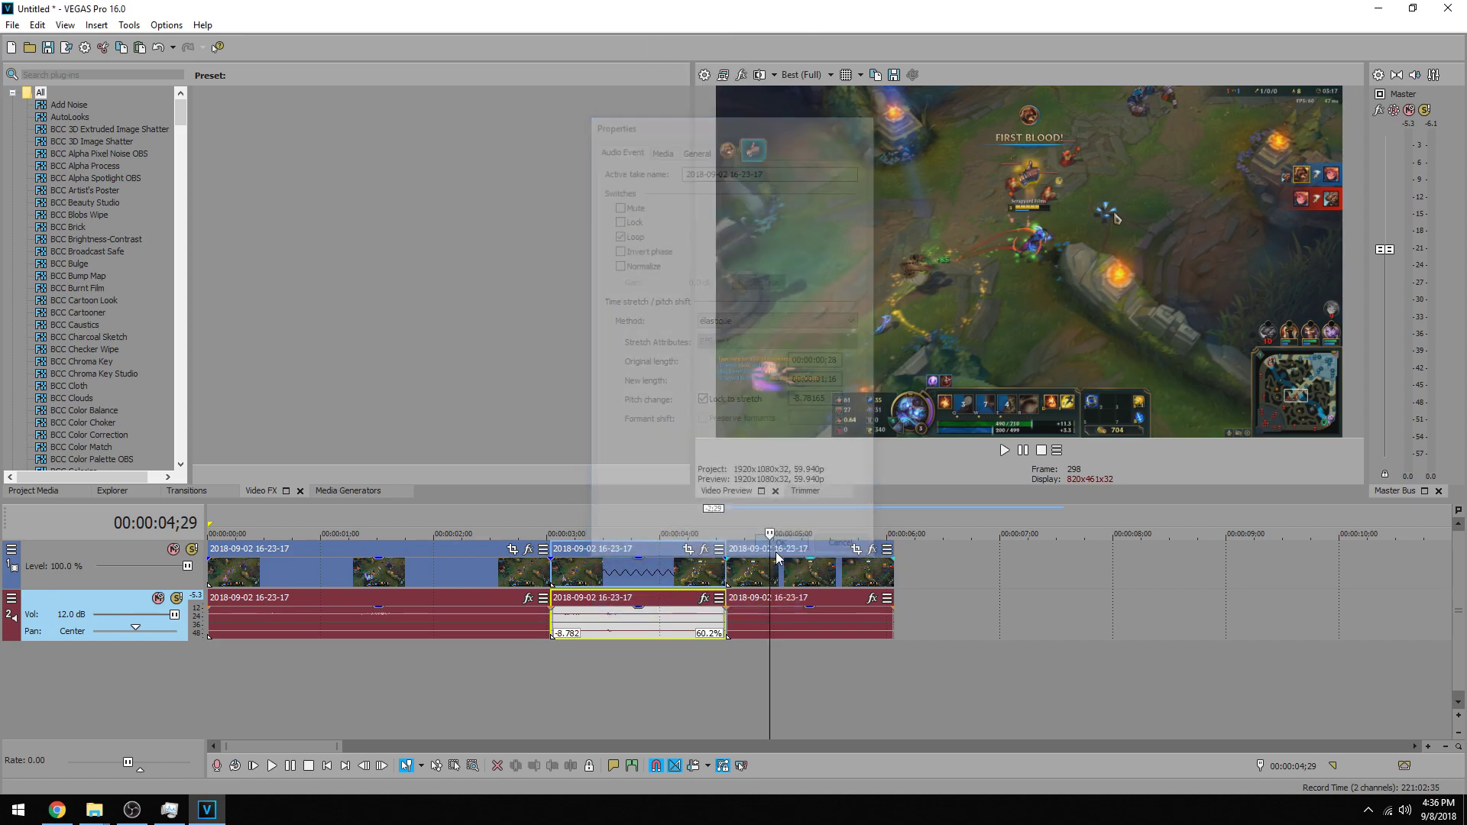
left_click(544, 667)
key("space")
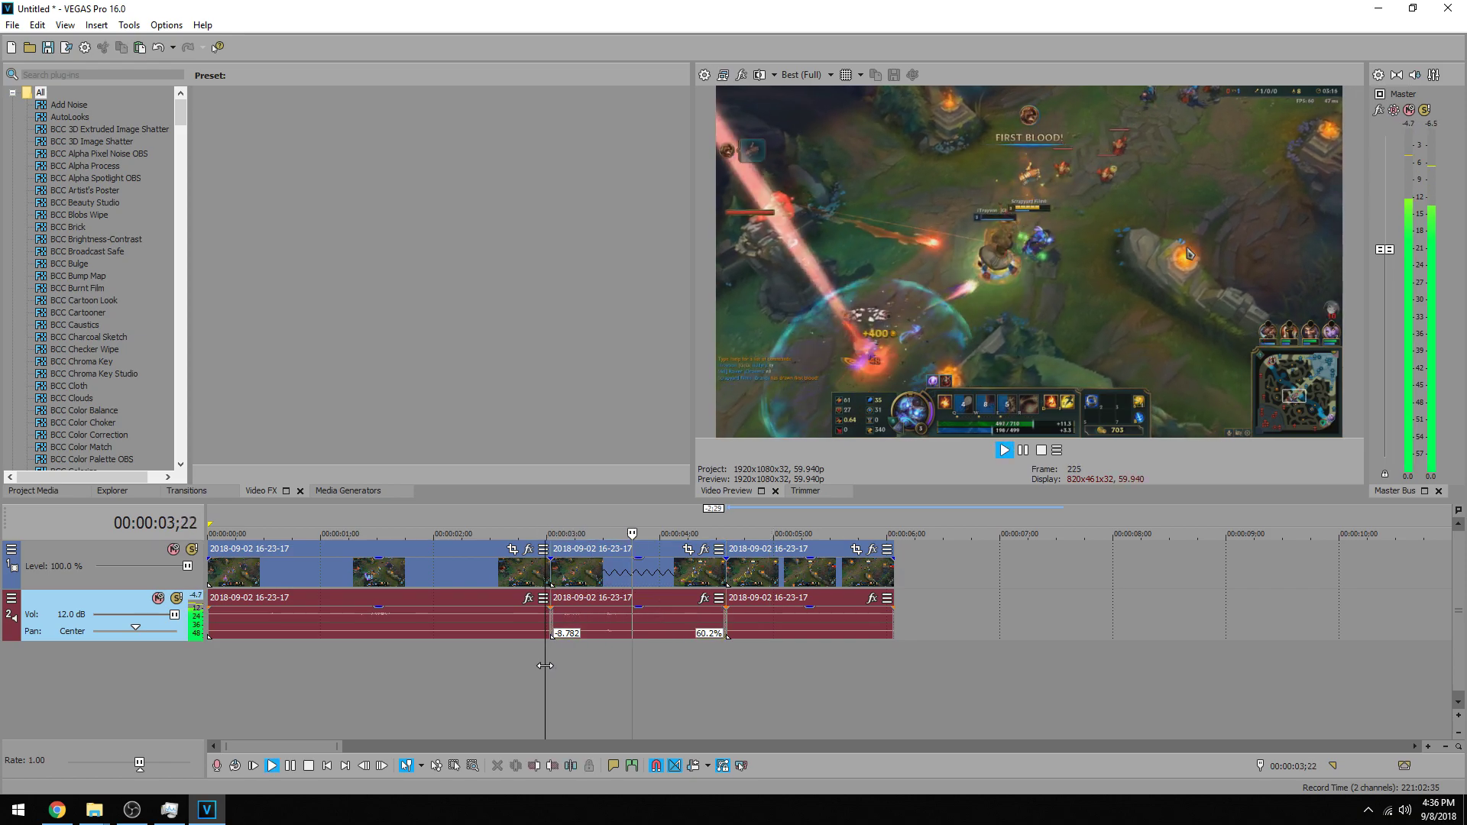
key("Return")
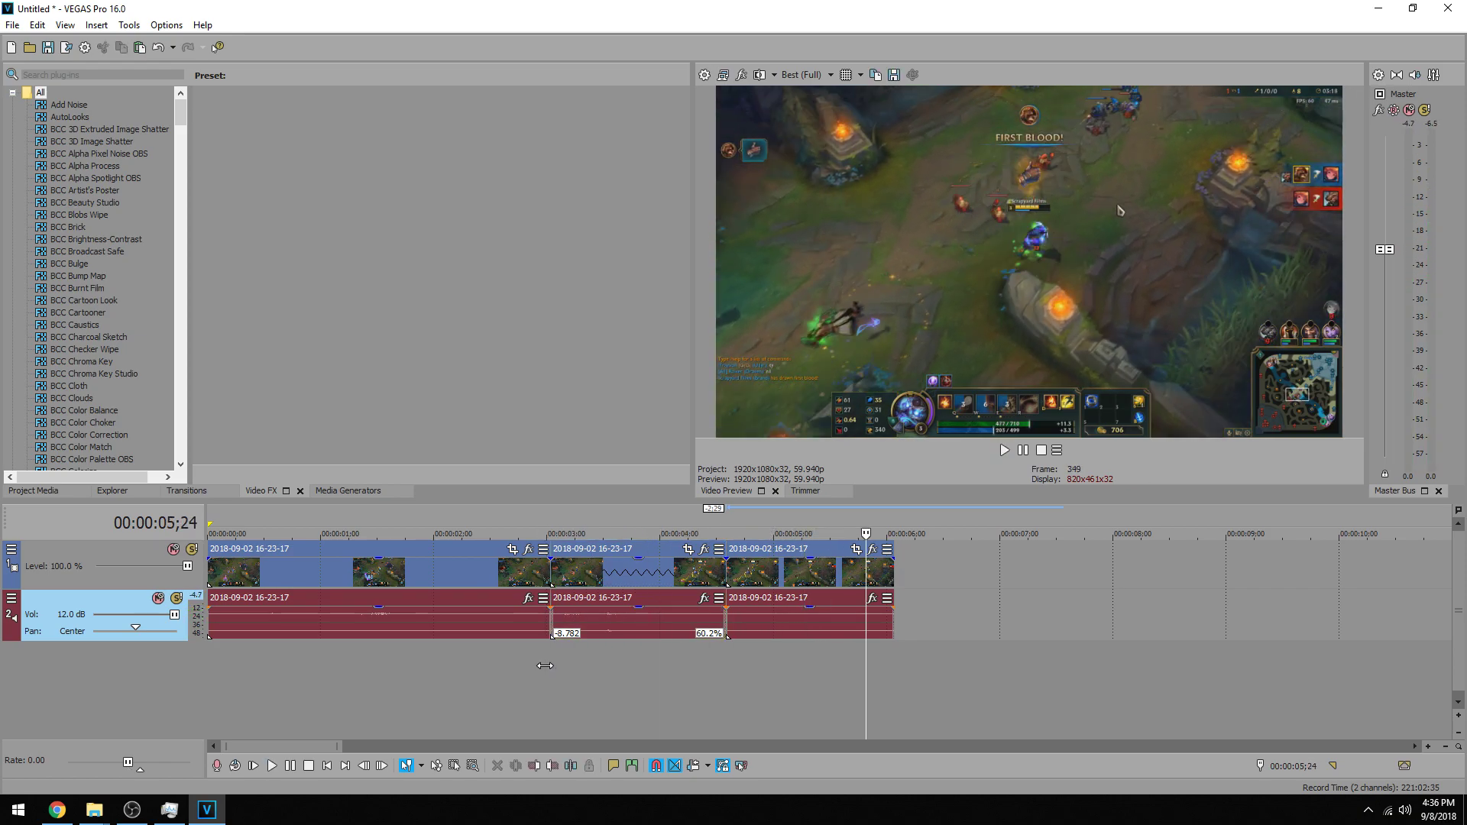
Step: Shorten the third video event so it plays faster
left_click(743, 573)
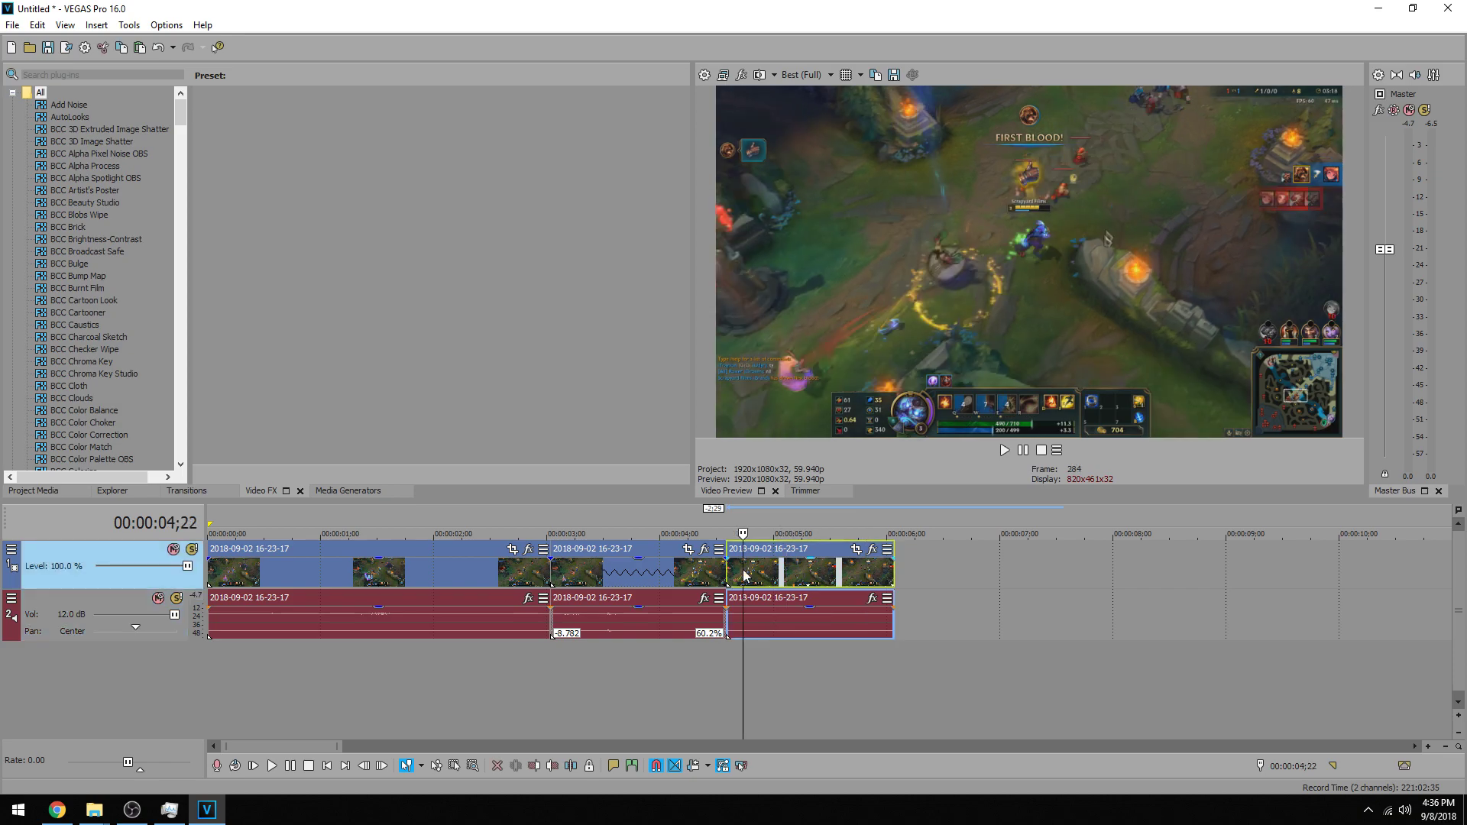
left_click(802, 582)
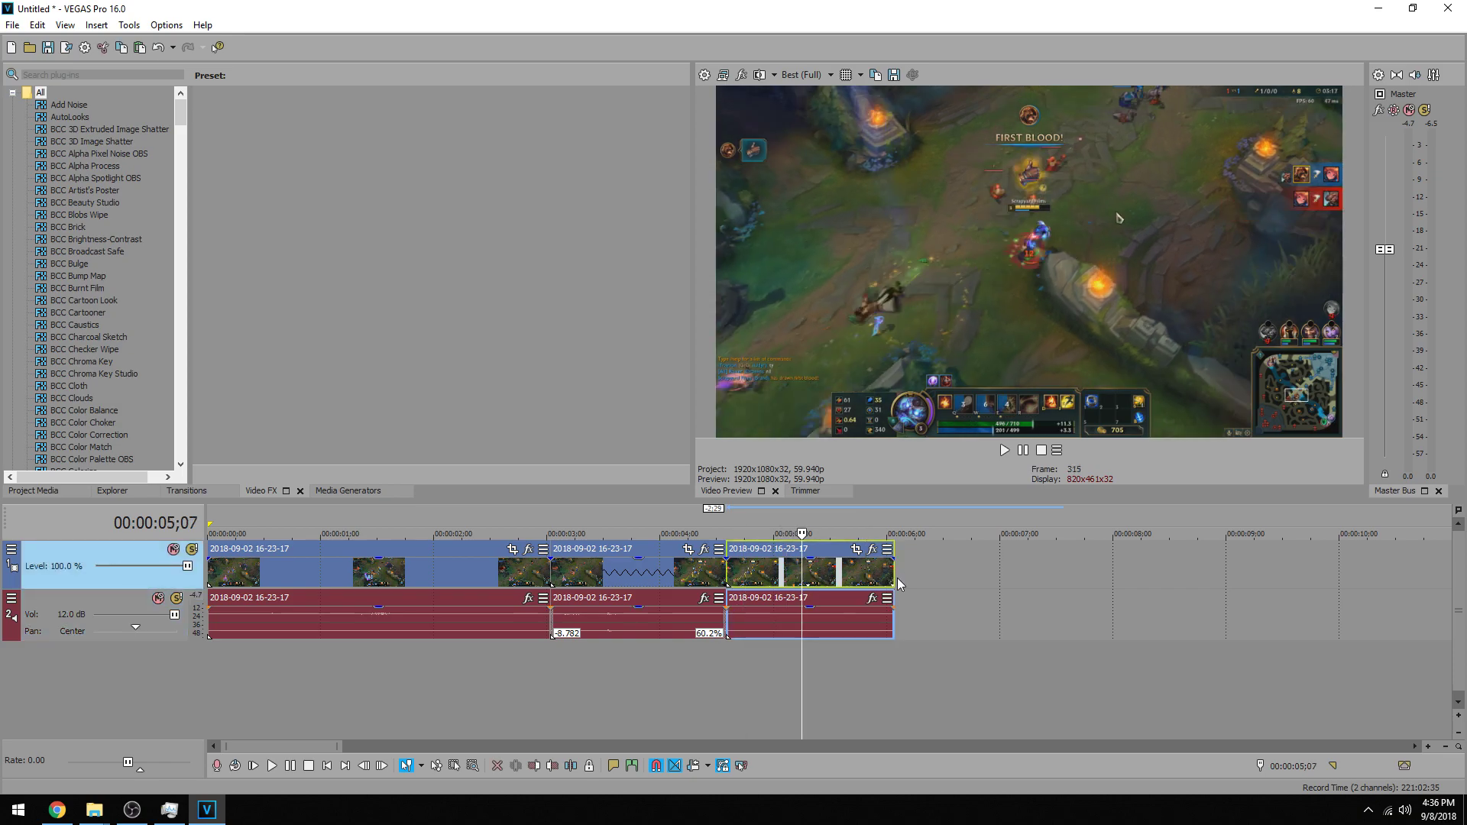
left_click_drag(894, 579, 801, 576)
Step: Enable Lock to stretch in the audio event's properties, then play through to the end
left_click(750, 615)
right_click(756, 620)
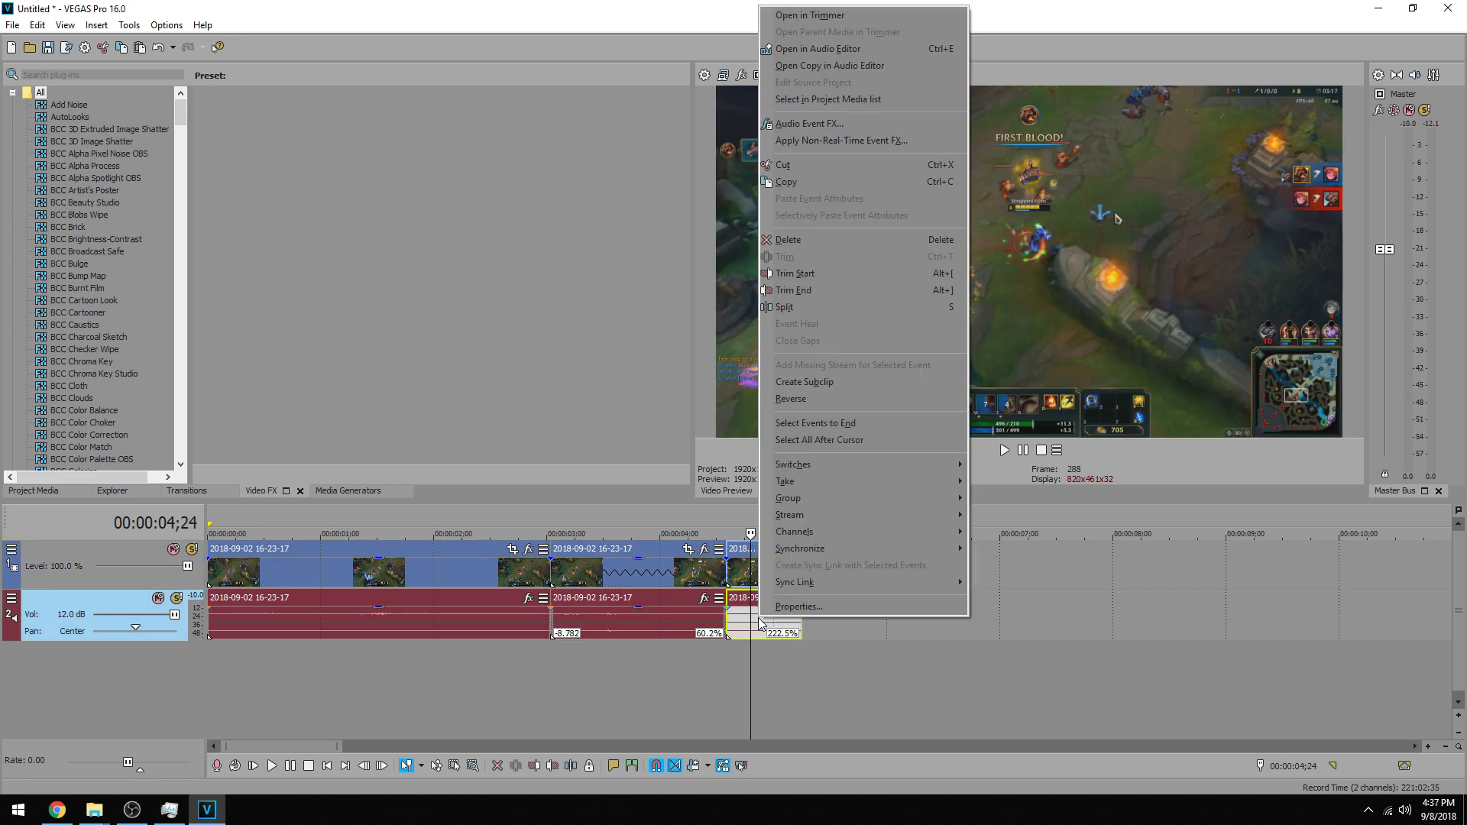
left_click(798, 609)
left_click(703, 399)
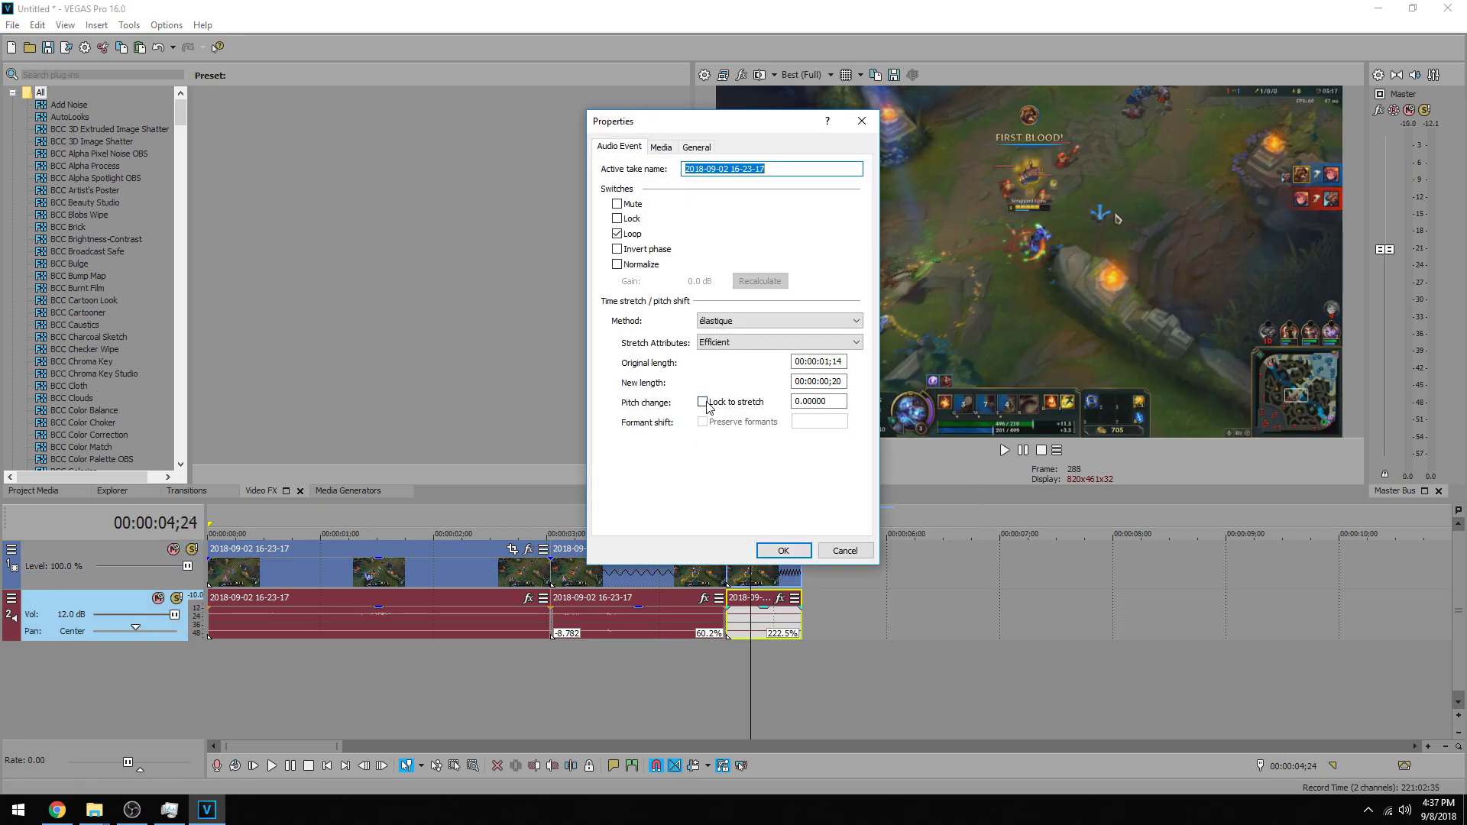
left_click(776, 543)
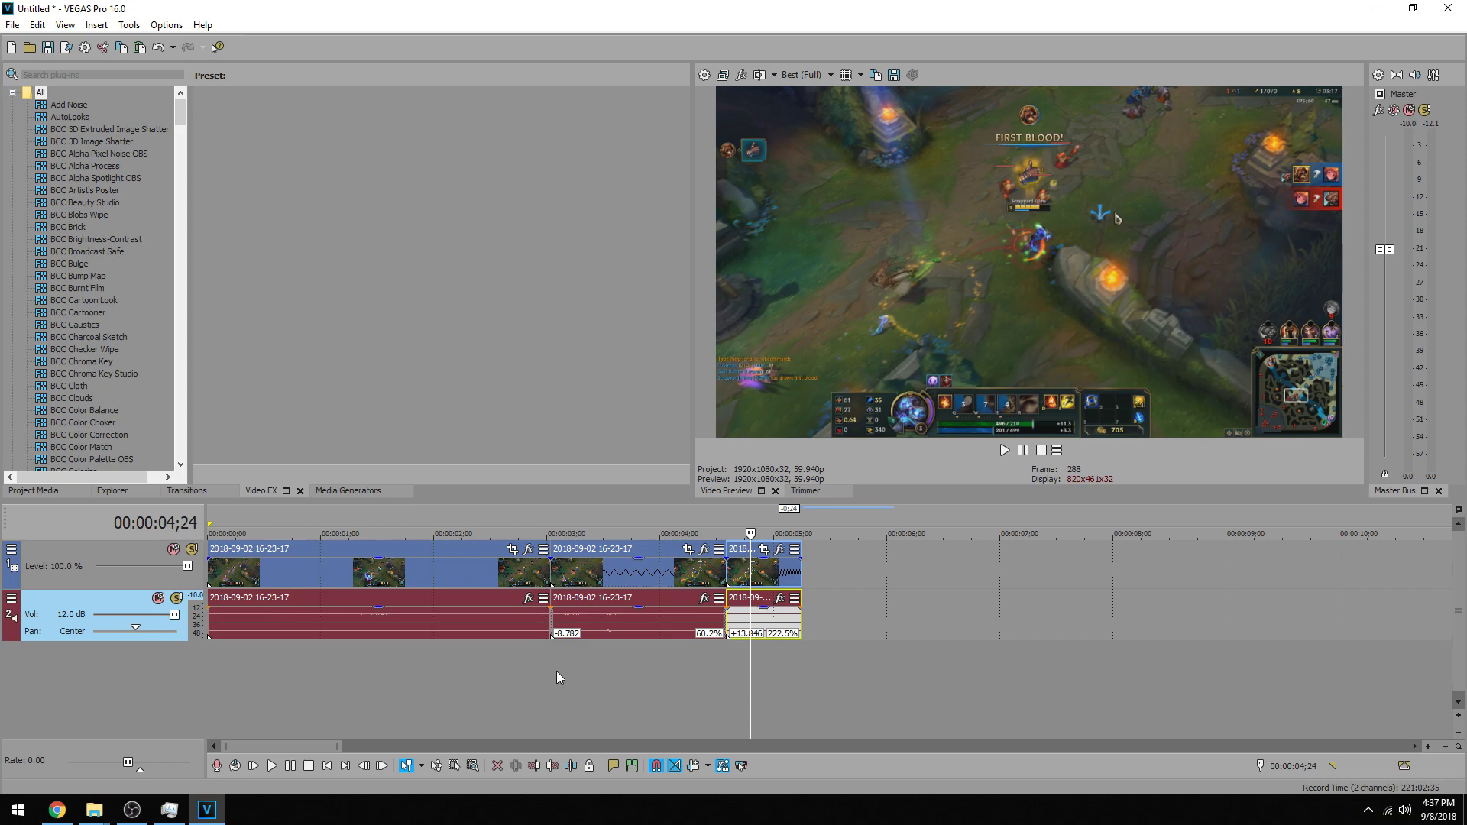
key("Page_Down")
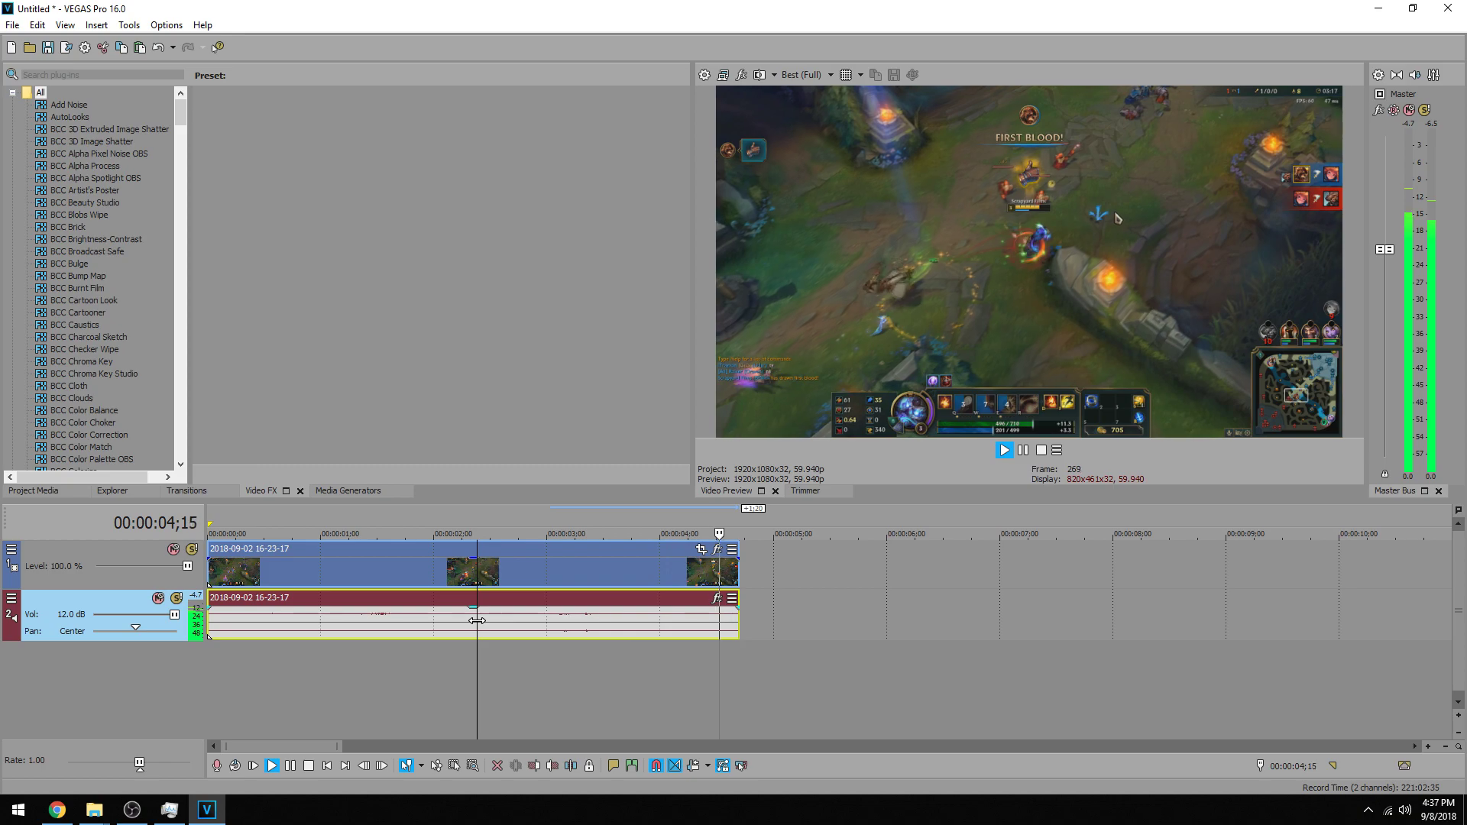
key("Return")
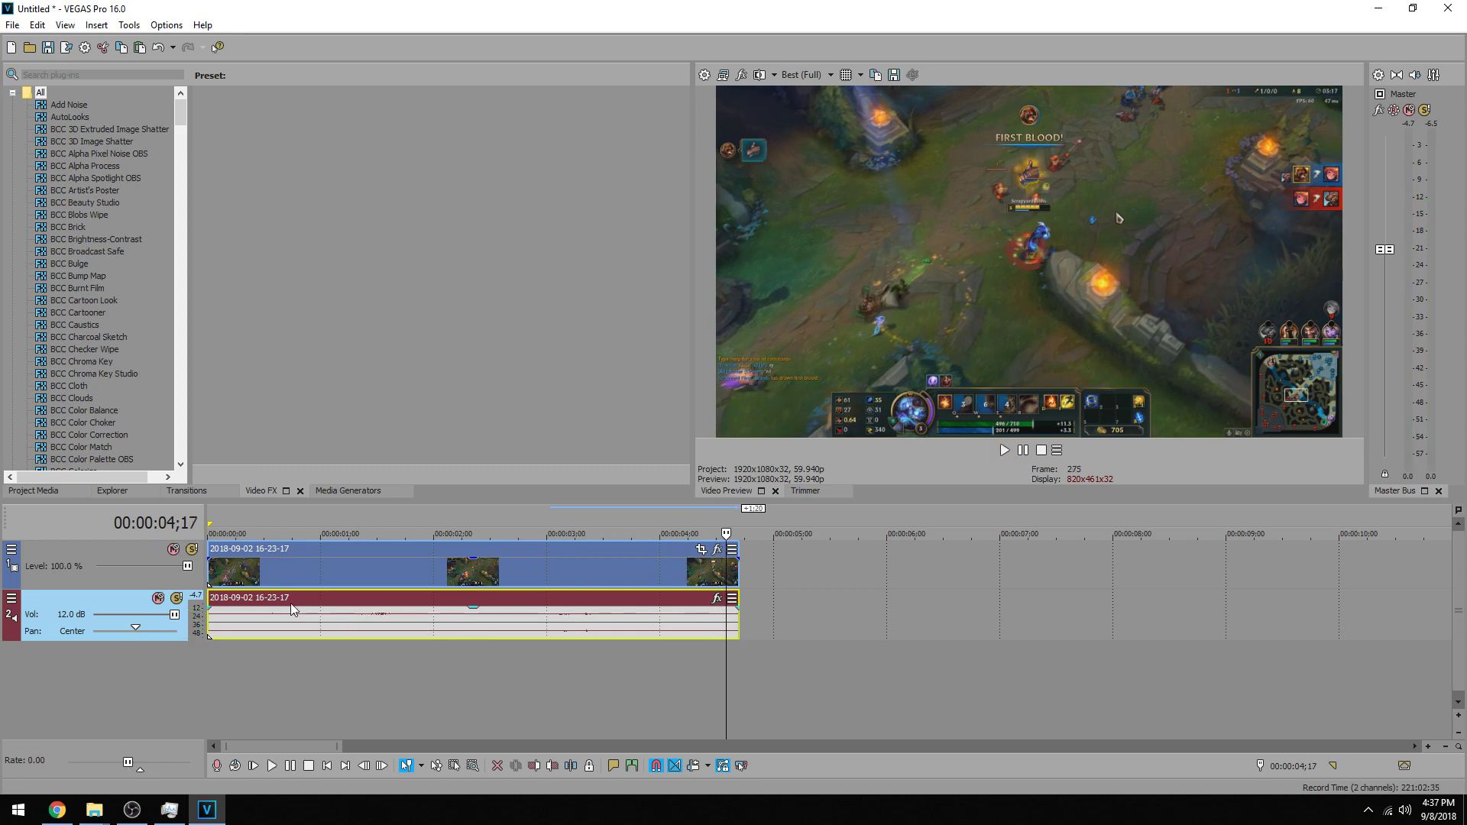
Step: Insert a Velocity envelope on the gameplay video event and zoom into the timeline
left_click(249, 579)
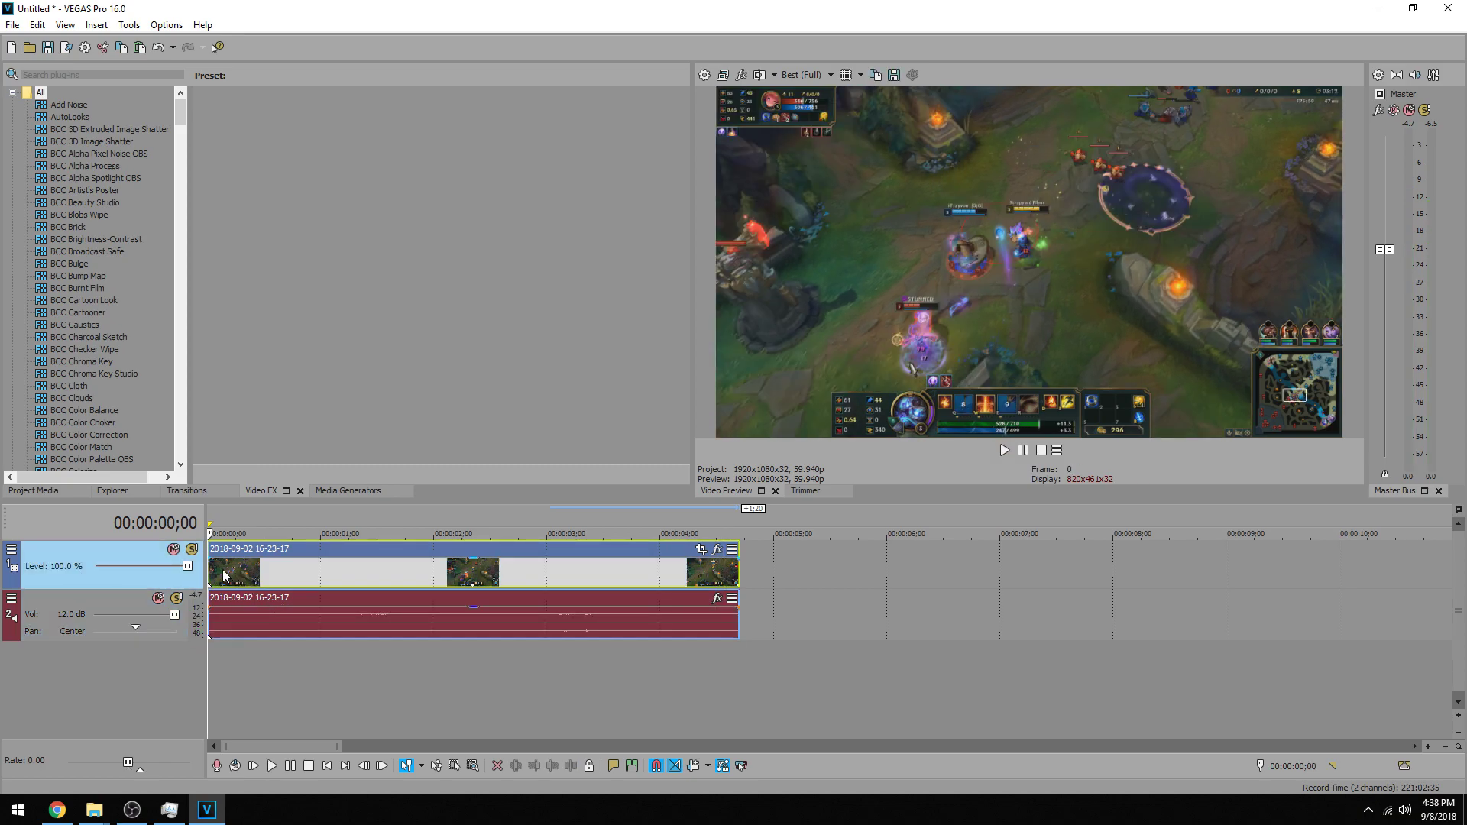
right_click(233, 580)
mouse_move(382, 628)
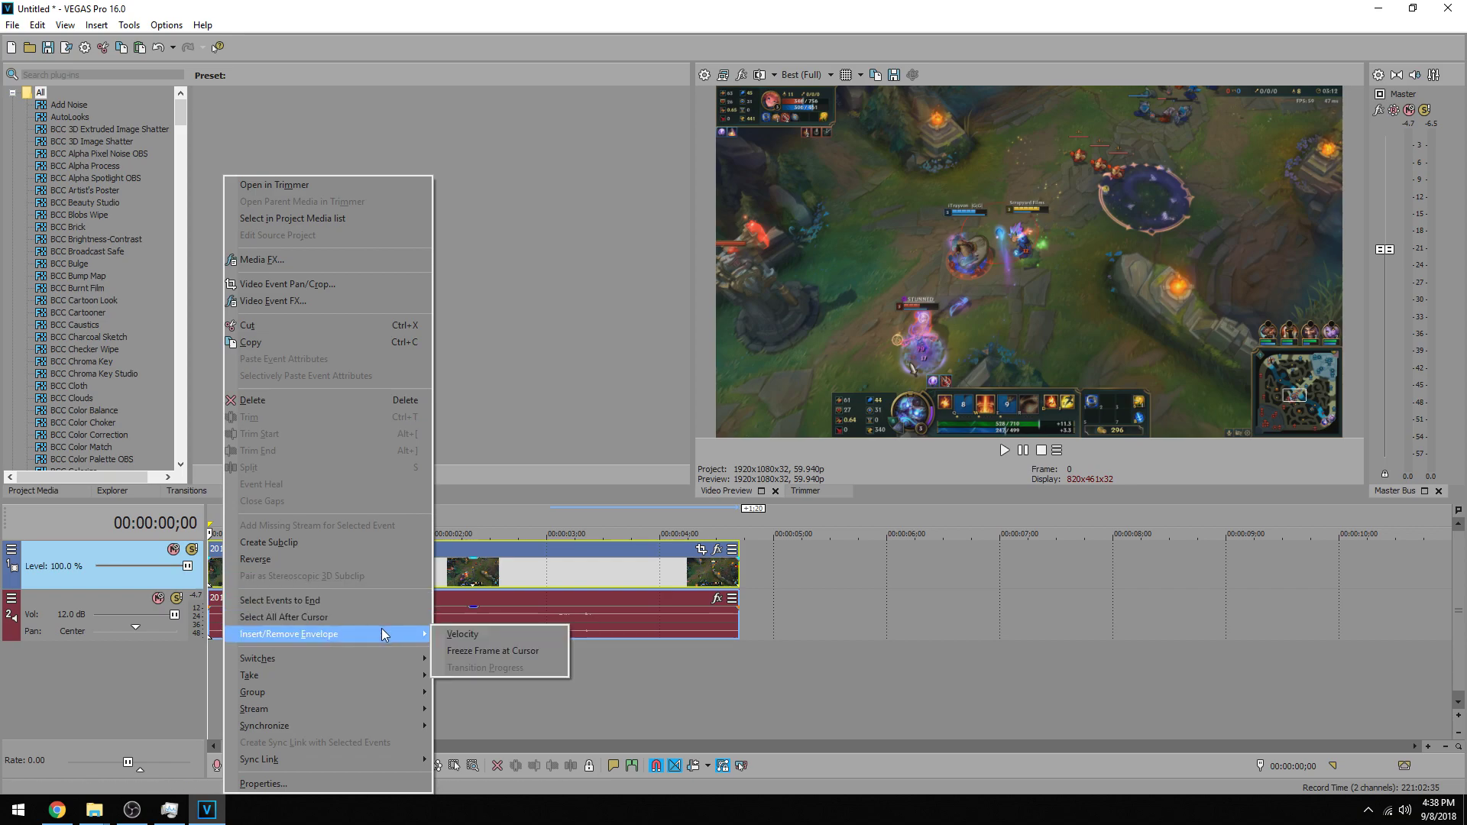
left_click(457, 637)
scroll(237, 588, "up", 2)
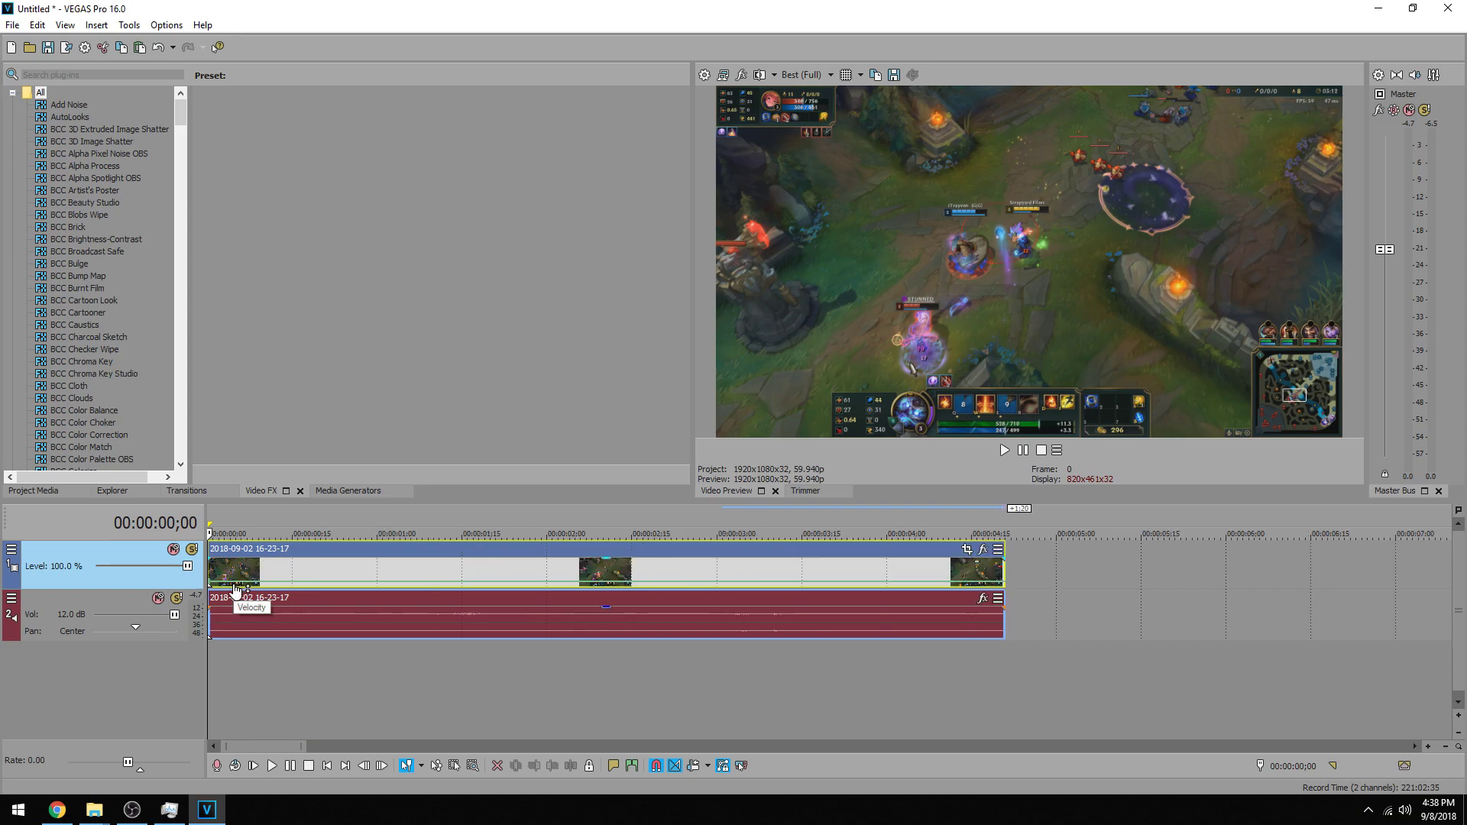
scroll(237, 588, "up", 2)
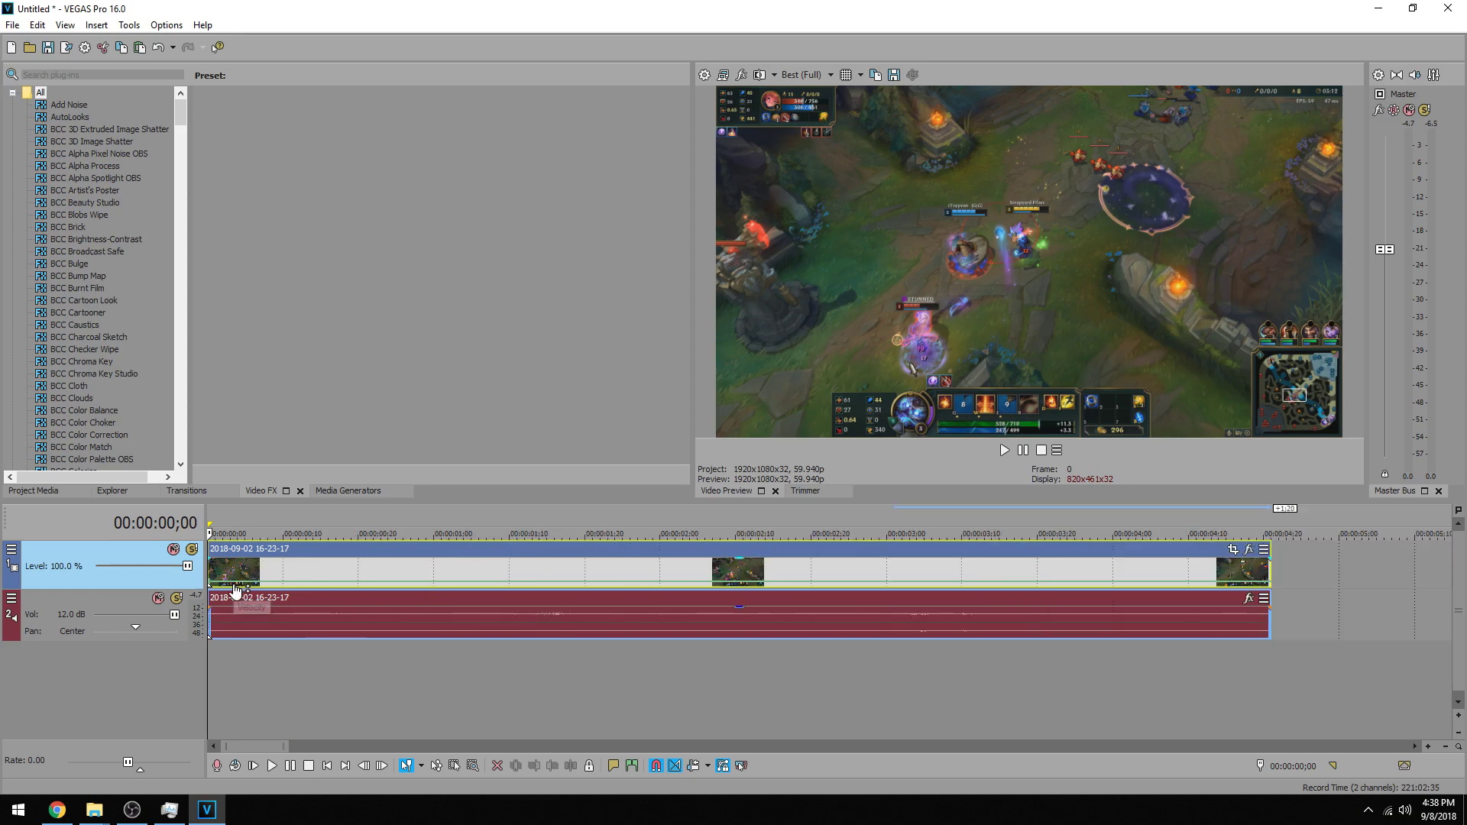
Step: Make tracks taller, shrink the preview, and add velocity points at 1;12 and 1;21
scroll(234, 587, "up", 1)
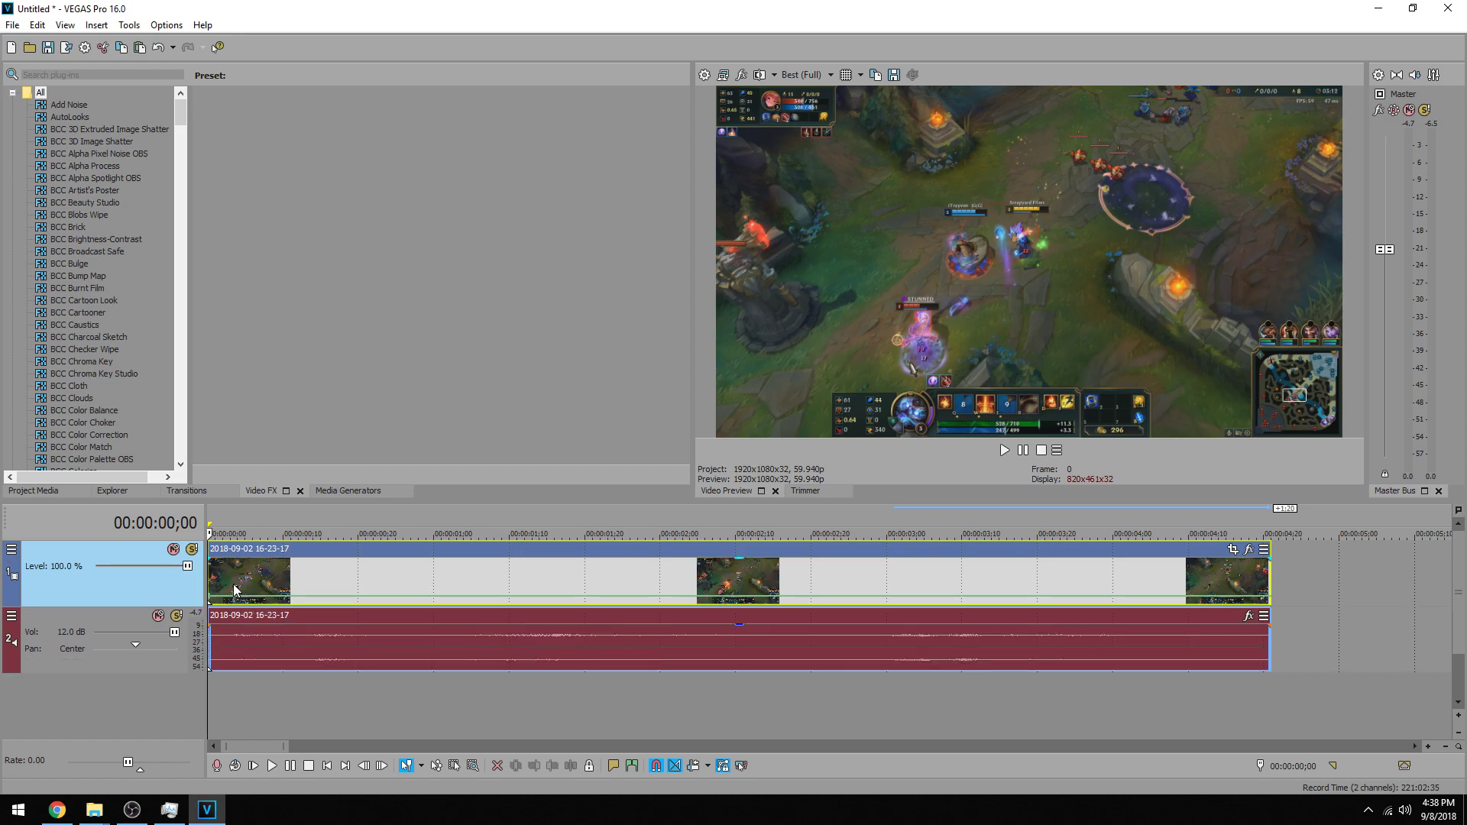
scroll(232, 584, "up", 1)
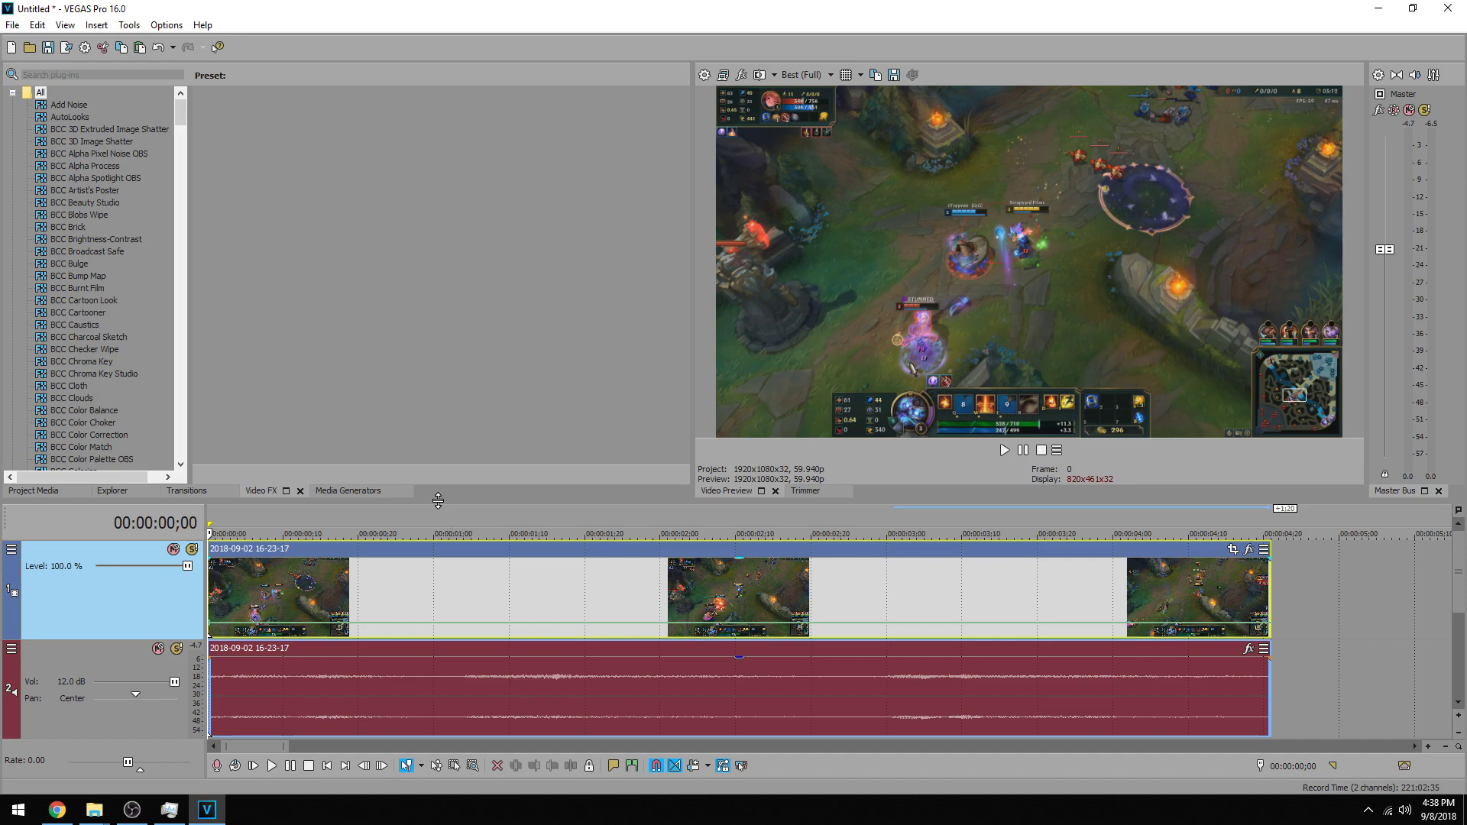
left_click_drag(438, 501, 434, 483)
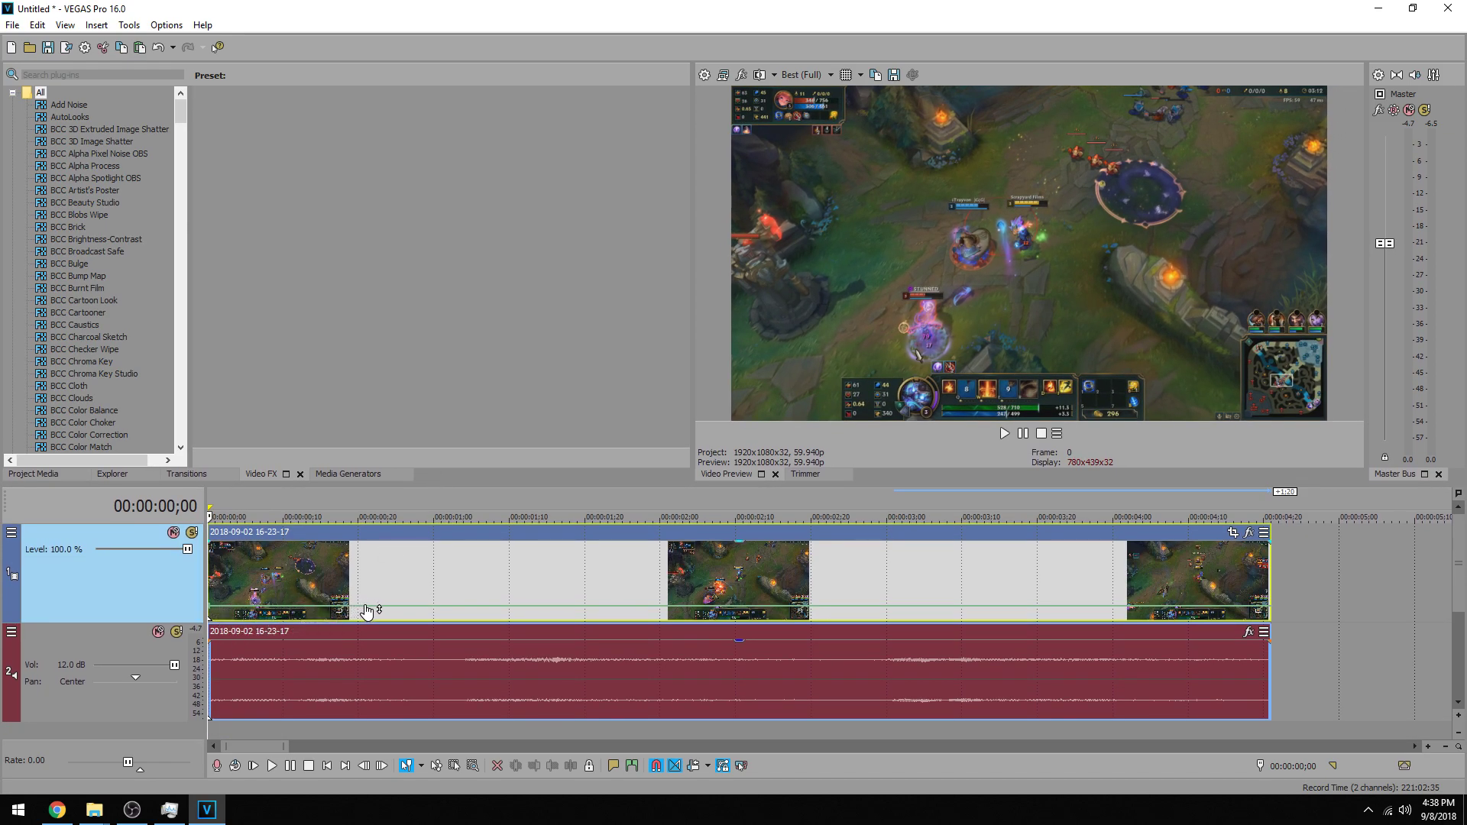
double_click(531, 608)
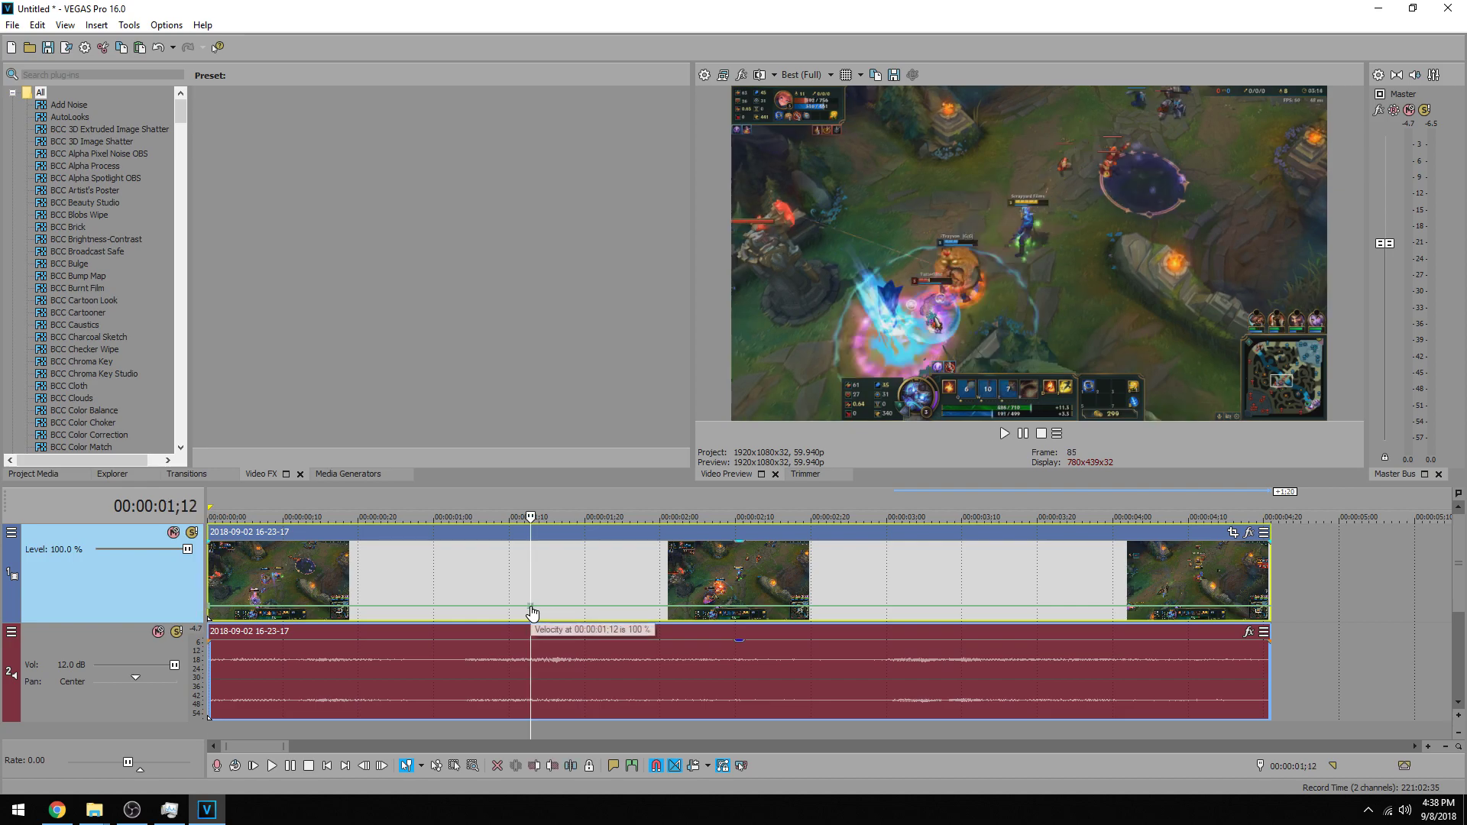
mouse_move(586, 612)
left_mouse_down()
mouse_move(585, 589)
mouse_move(588, 610)
left_mouse_up()
left_click(593, 609)
Step: Apply a velocity preset to the 1;21 point and play back from about 2;19
right_click(593, 609)
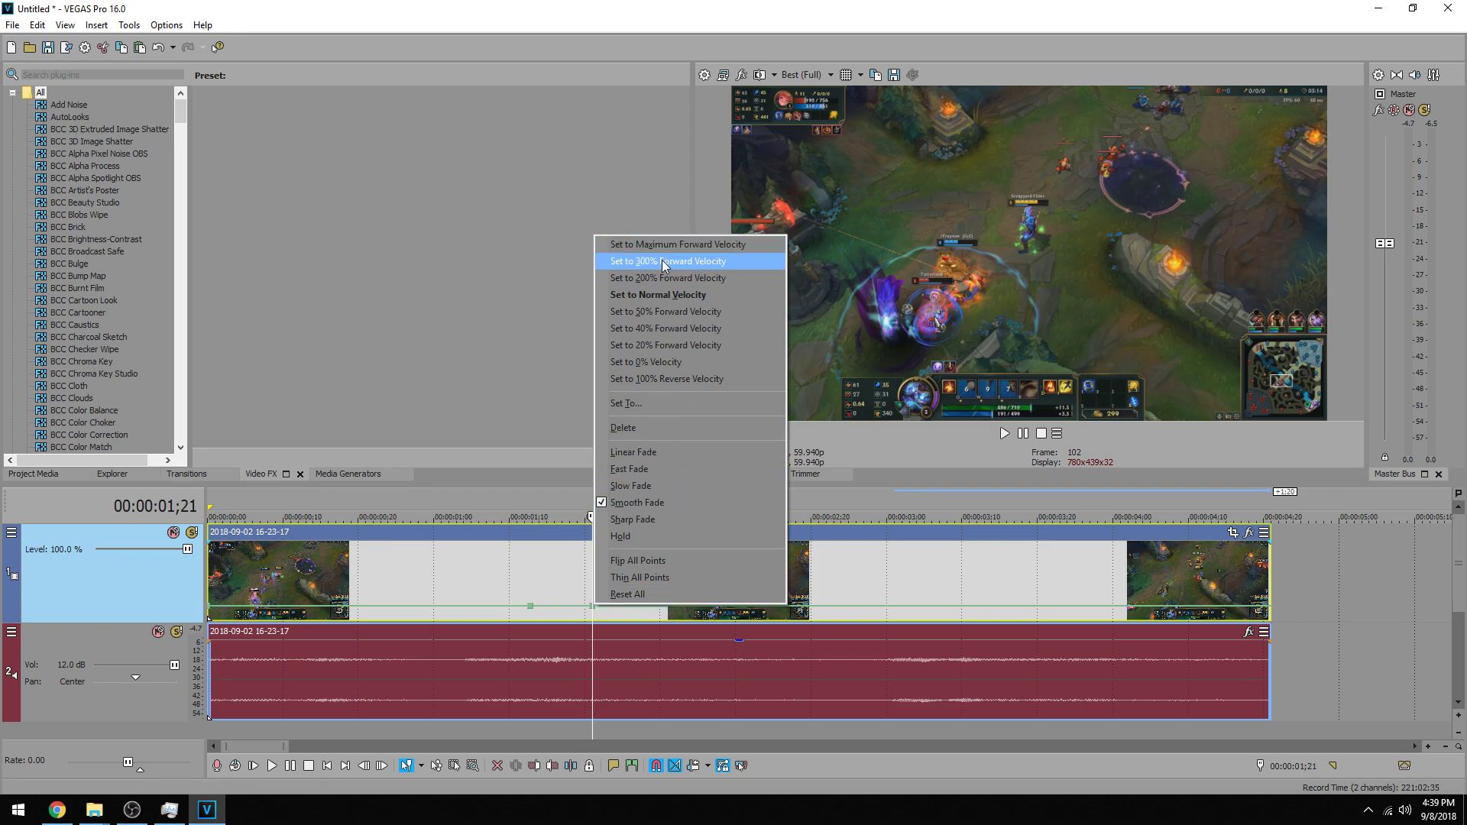
left_click(646, 362)
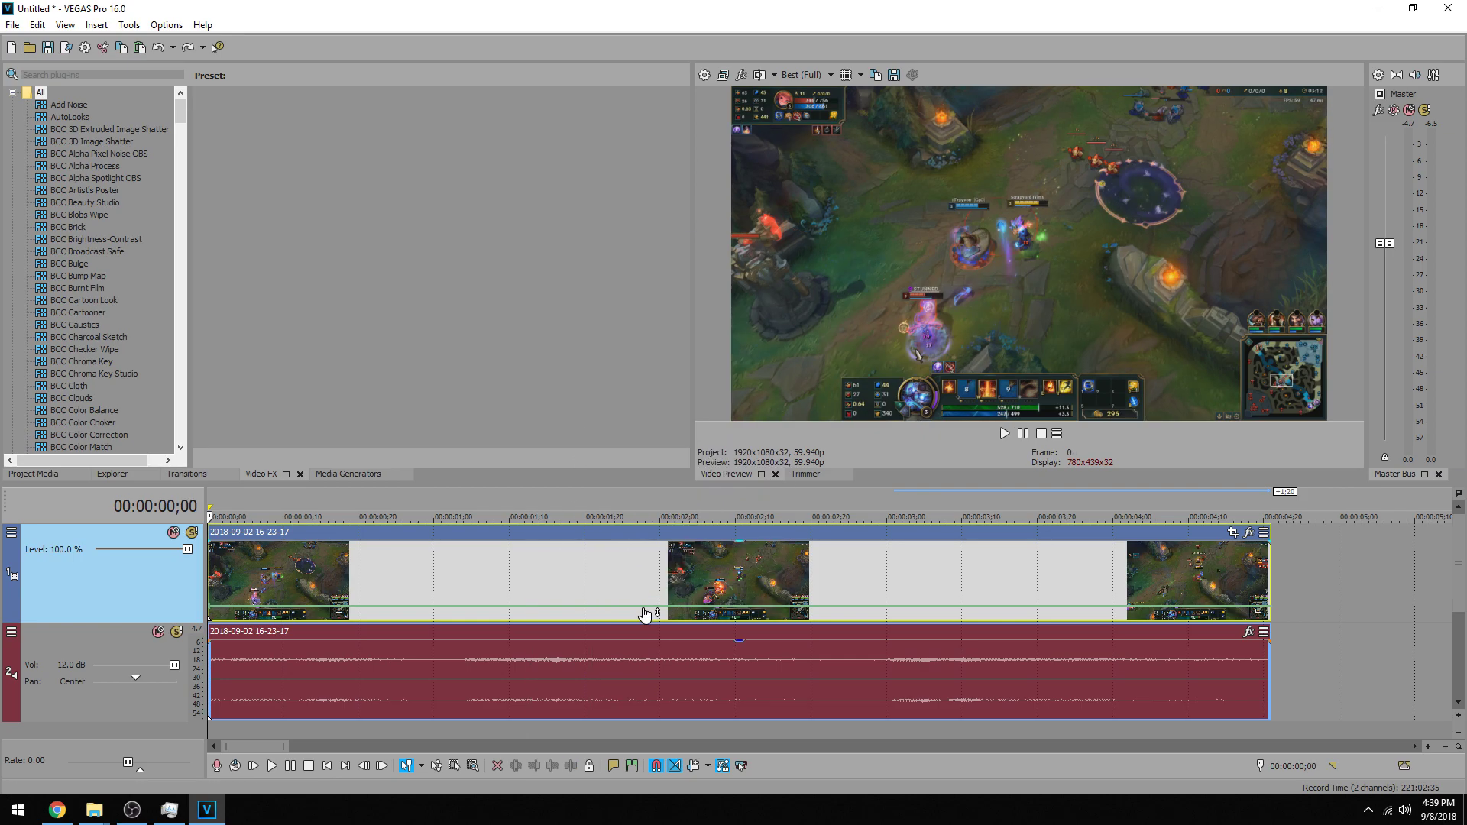
left_click(764, 587)
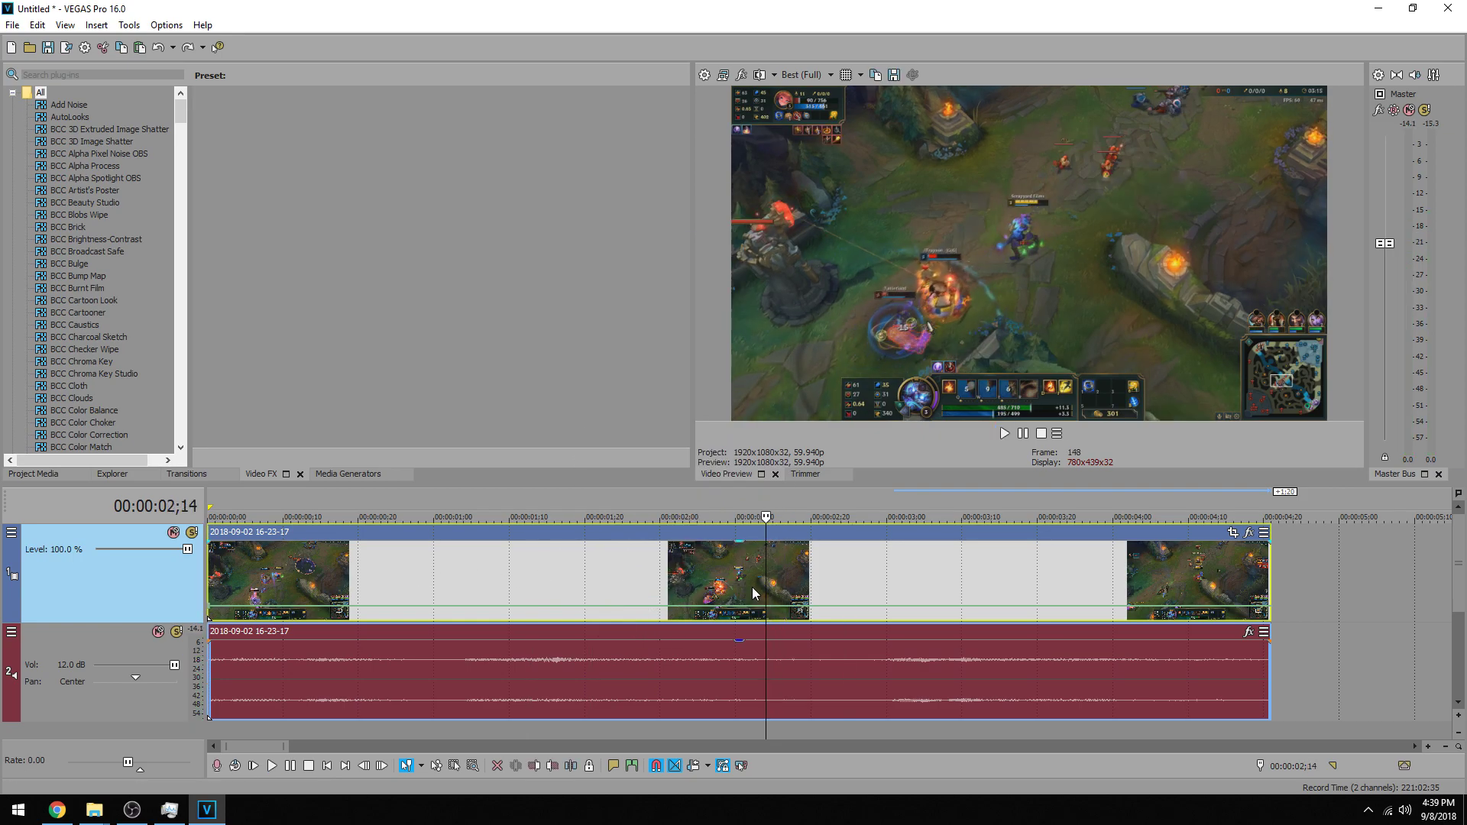
left_click(817, 594)
key("Left")
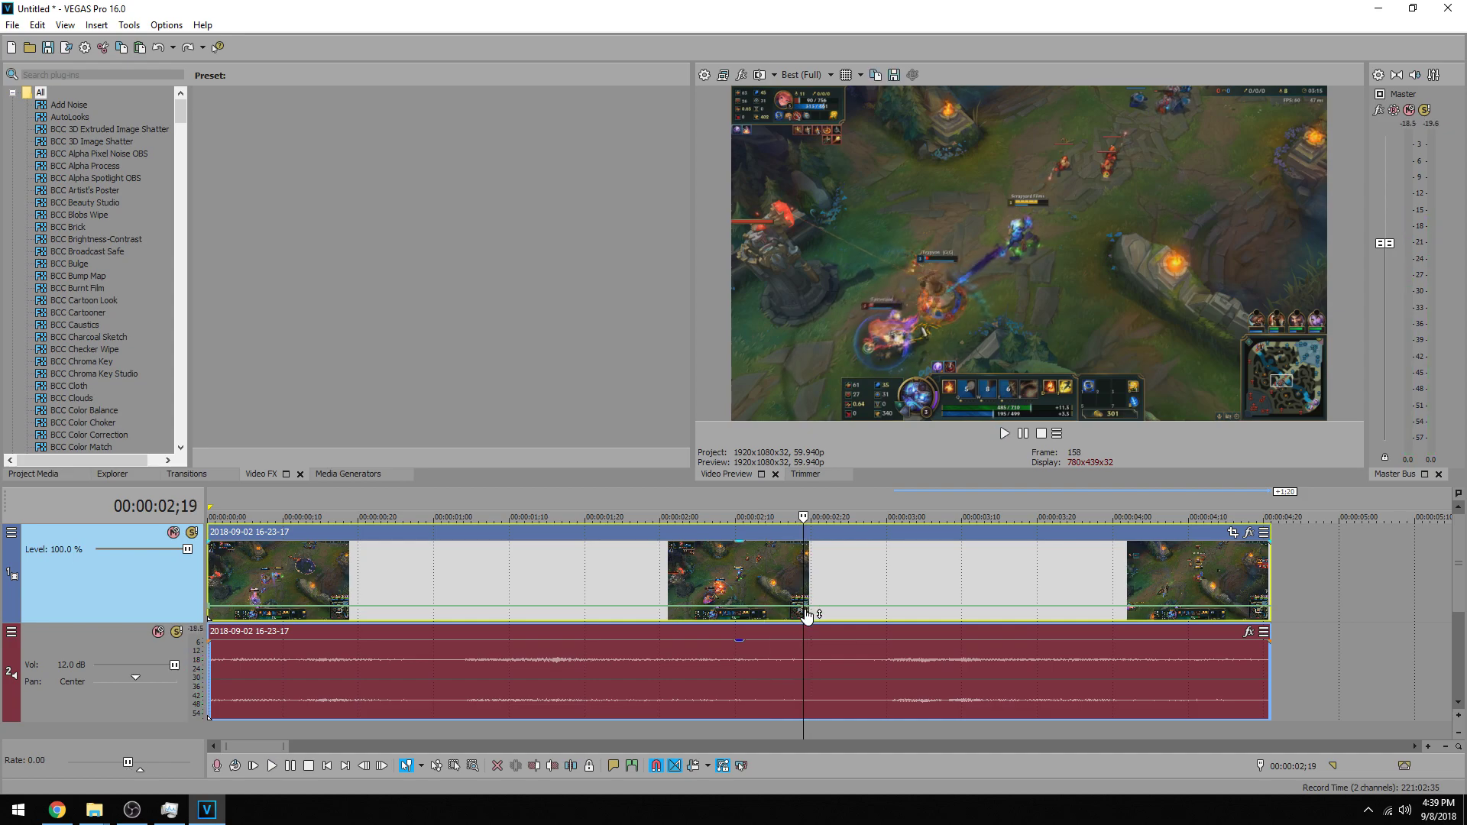
key("space")
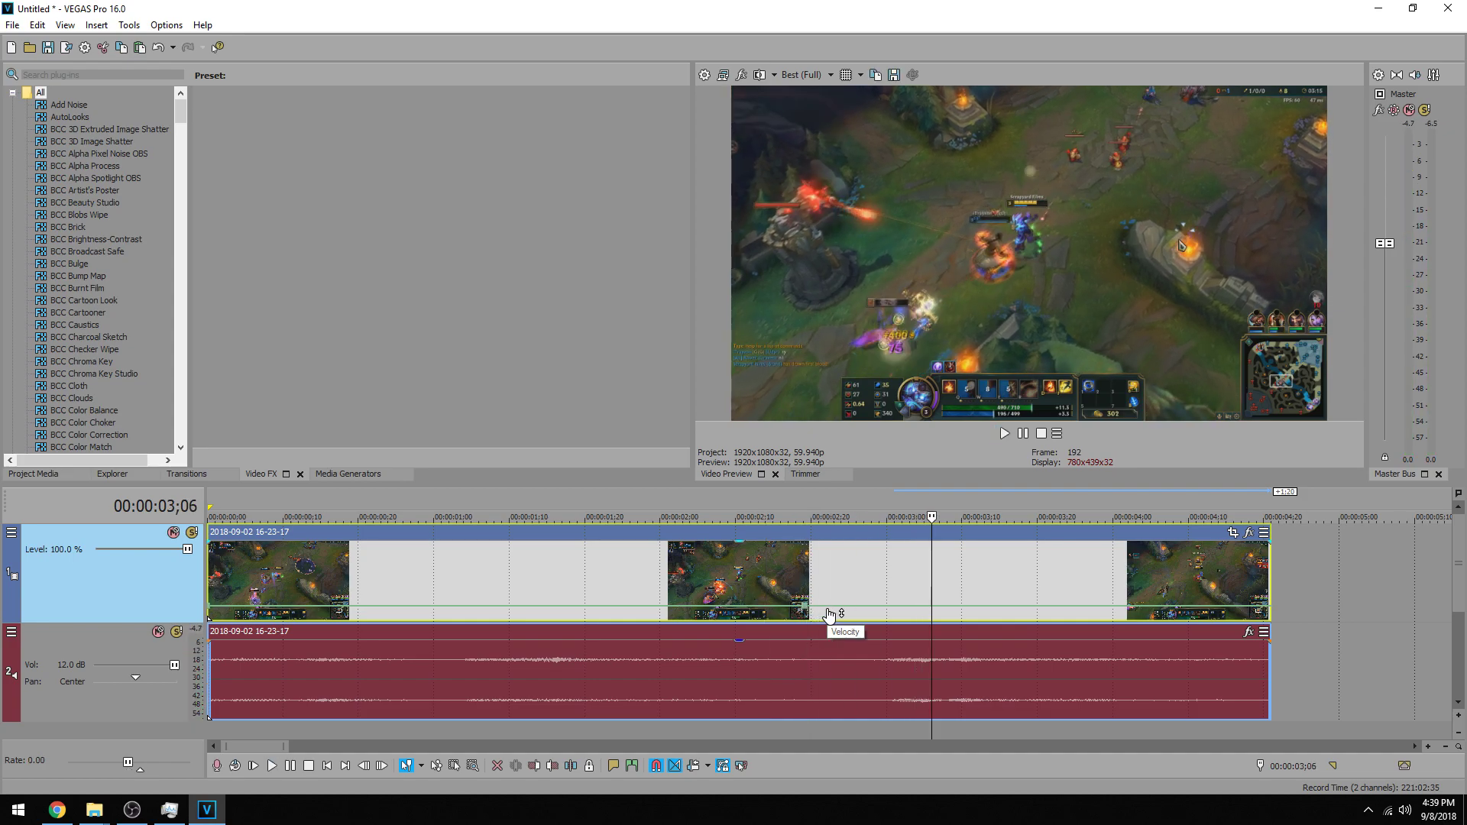
key("k")
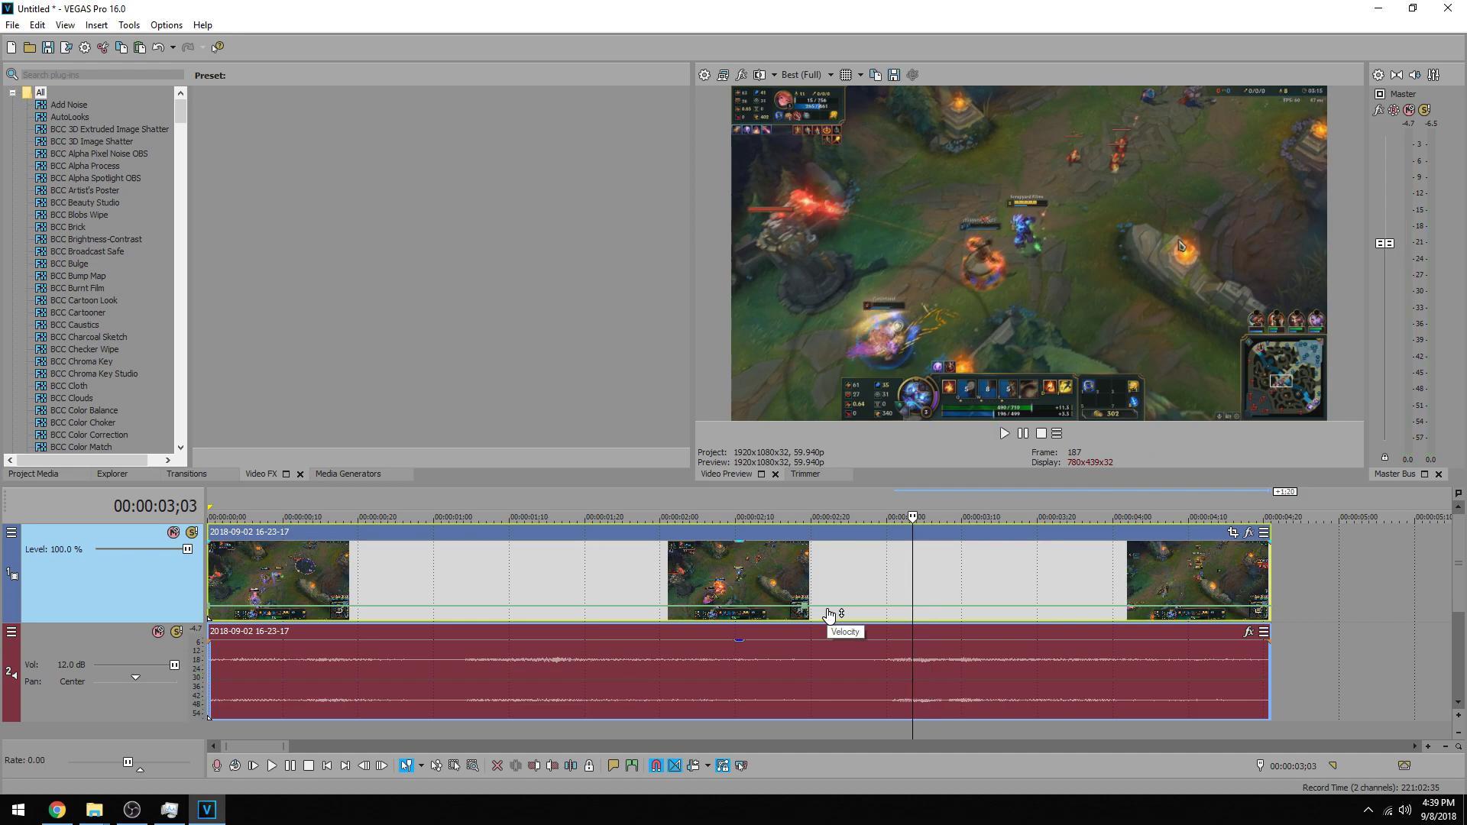
Step: Set the envelope point near 3;00 to 20% forward velocity and preview it
key("Left")
right_click(914, 609)
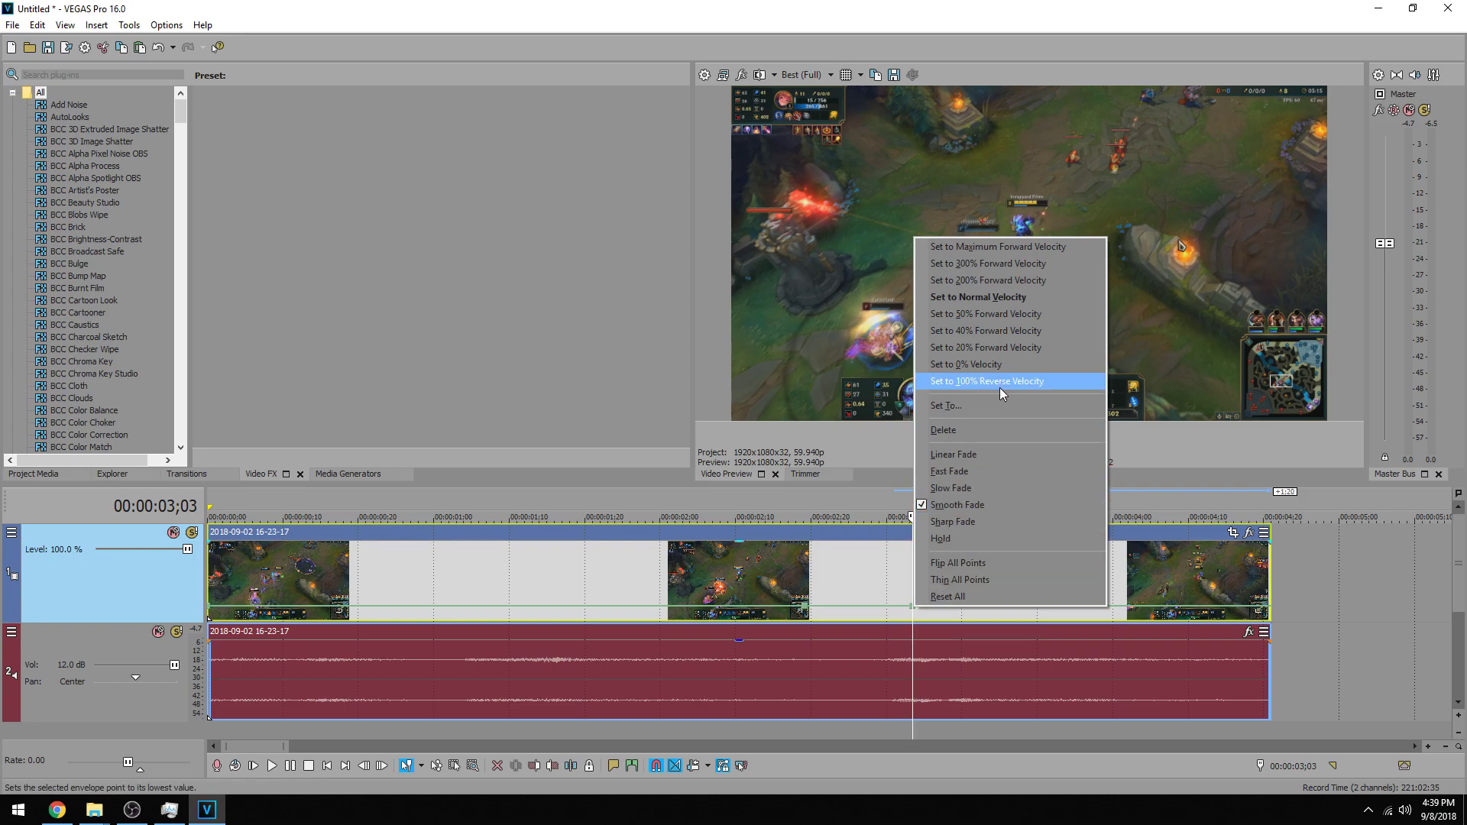
left_click(997, 346)
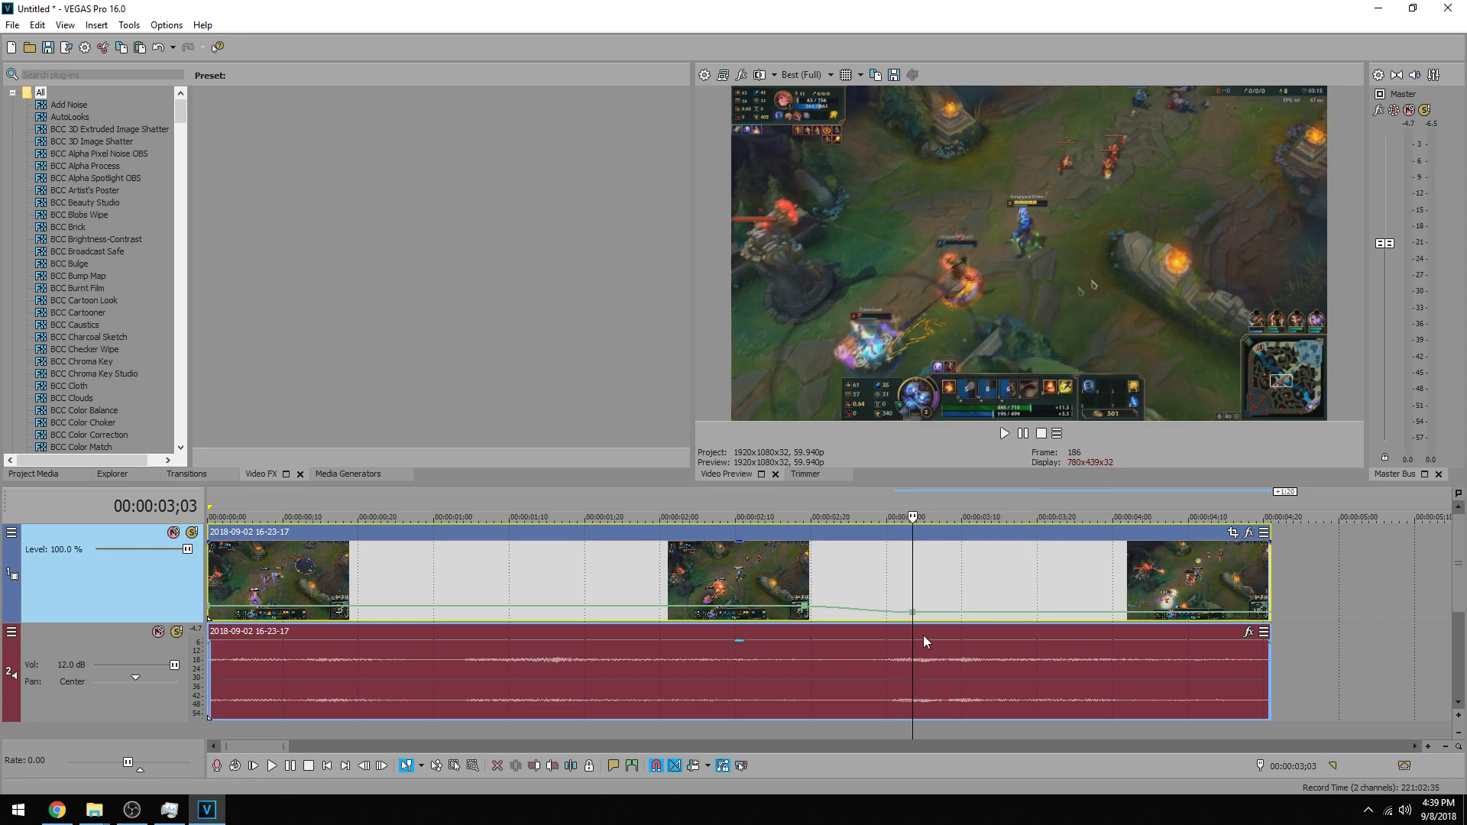
key("space")
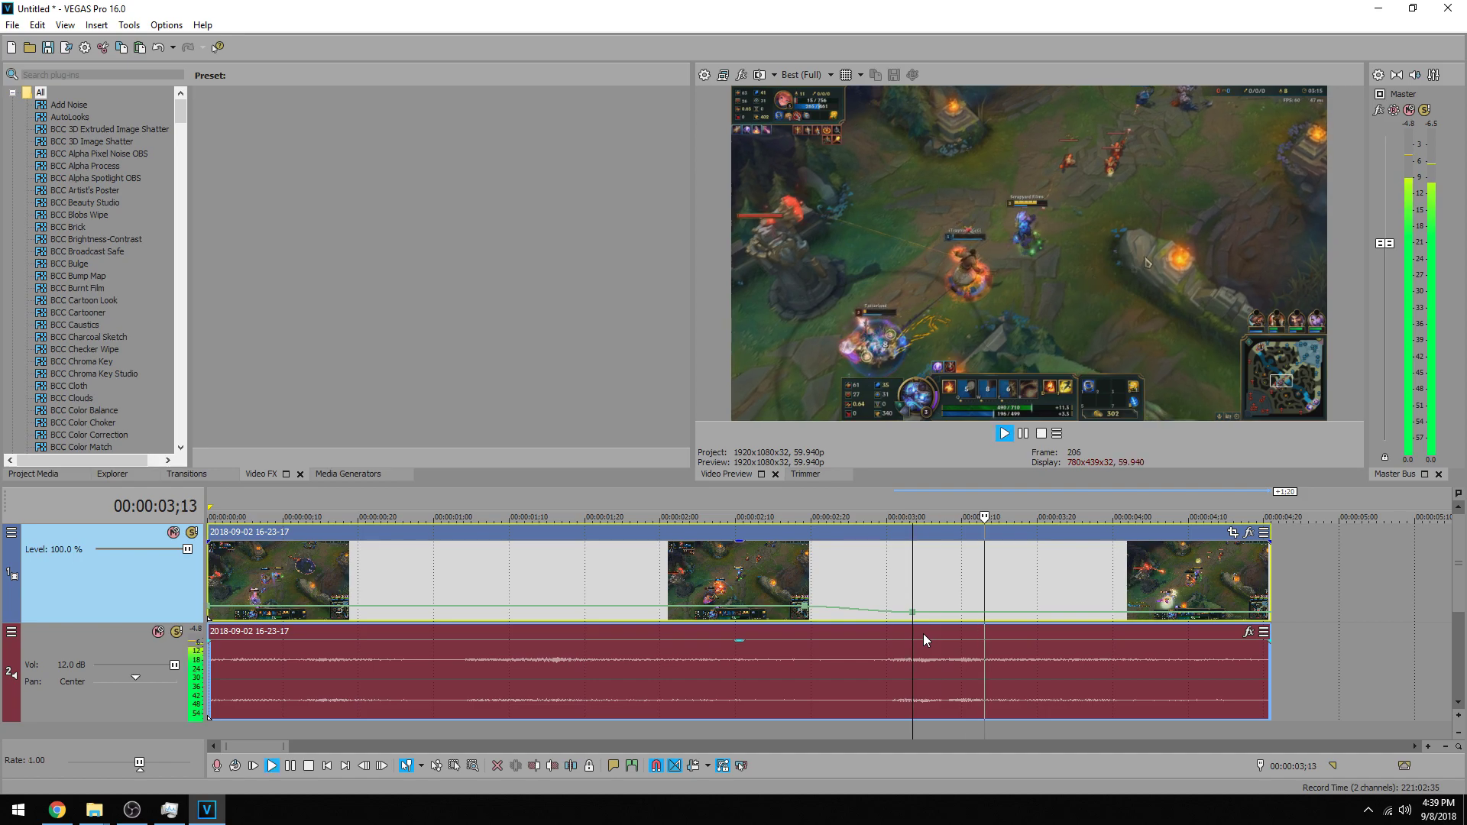
key("space")
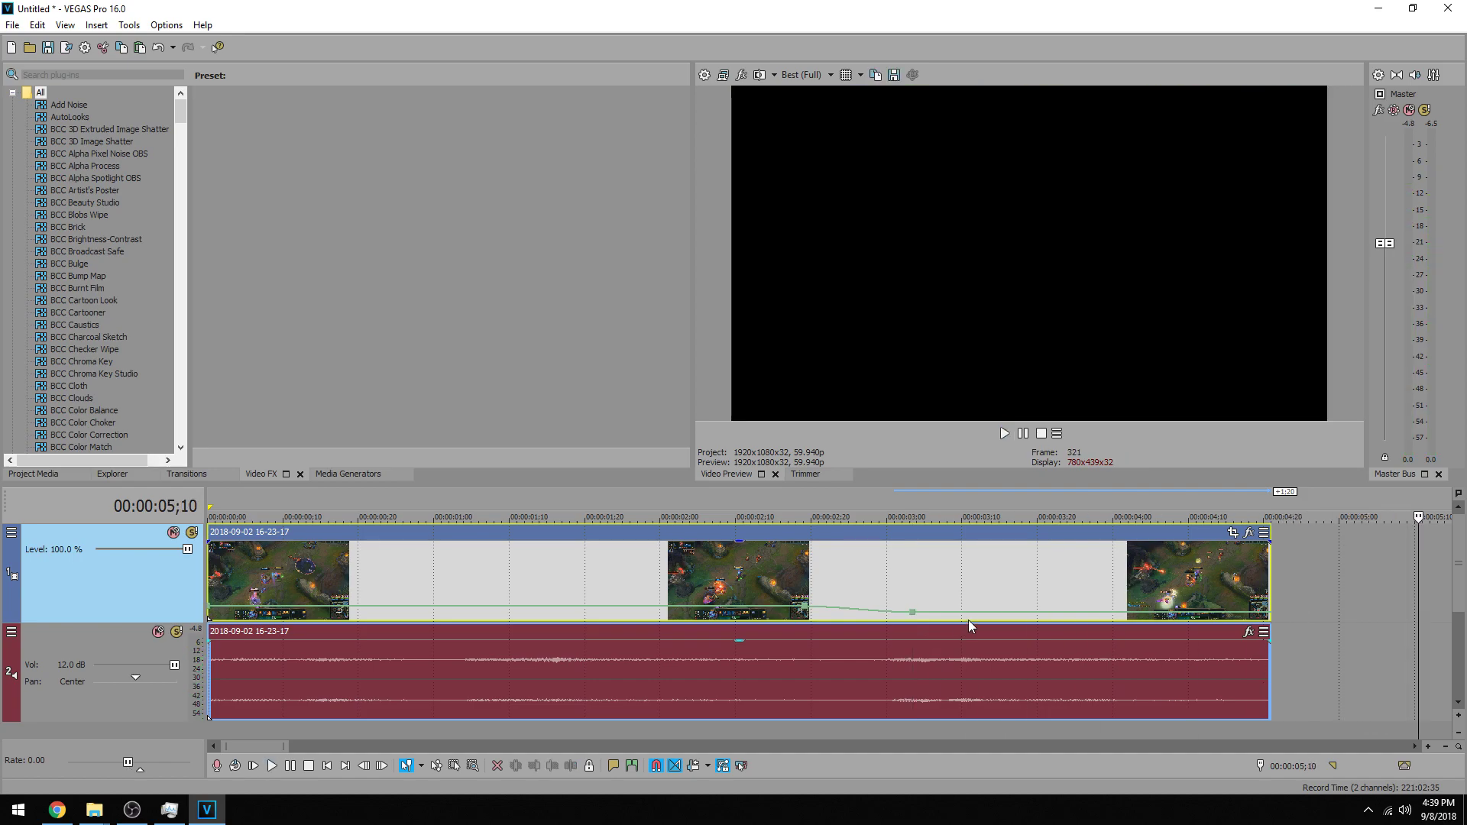
scroll(851, 544, "down", 2)
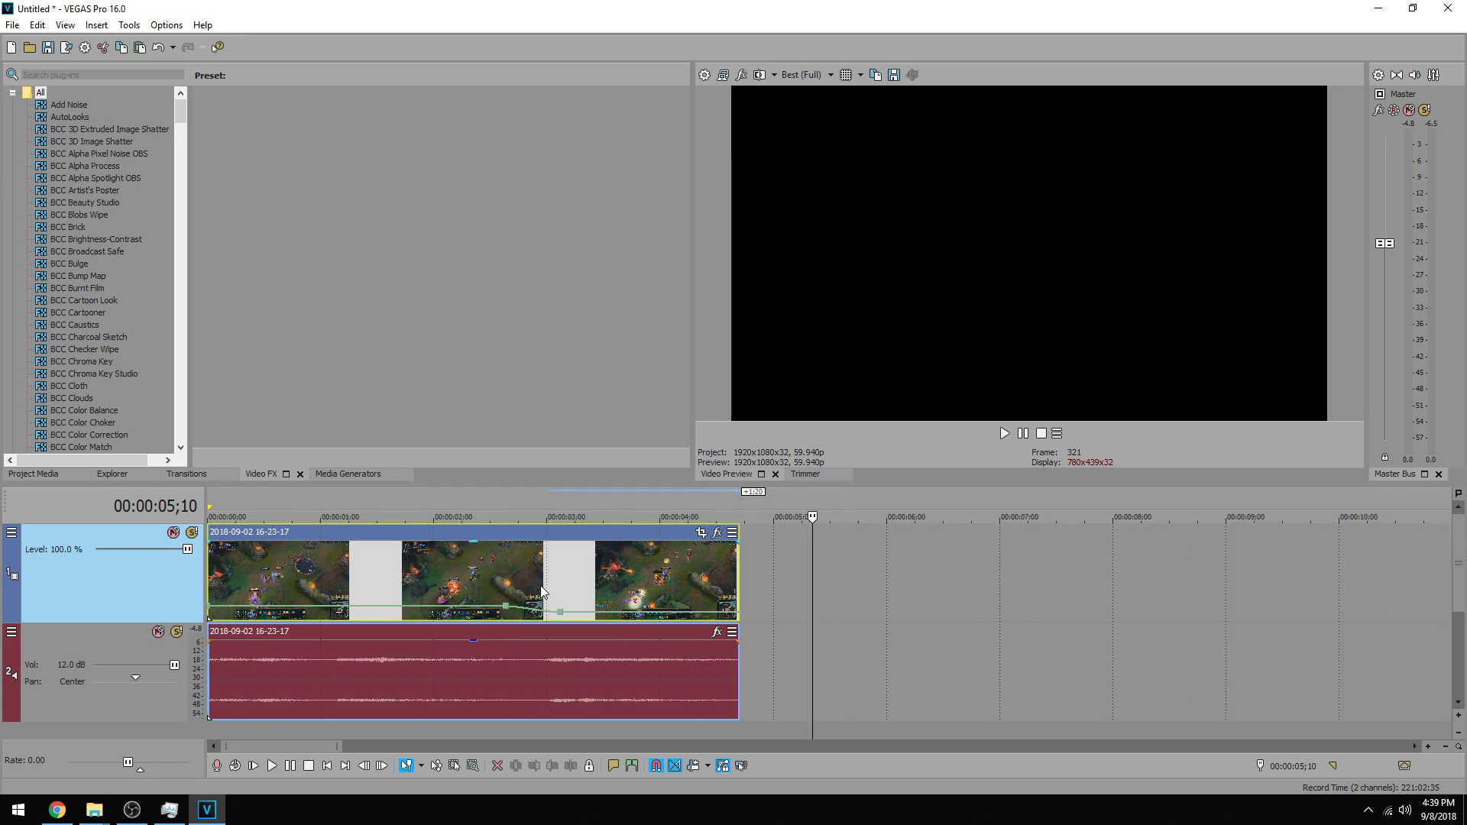
Step: Extend the slowed clip's end, audio included, out to about 7;16
mouse_move(565, 619)
left_click_drag(739, 570, 739, 571)
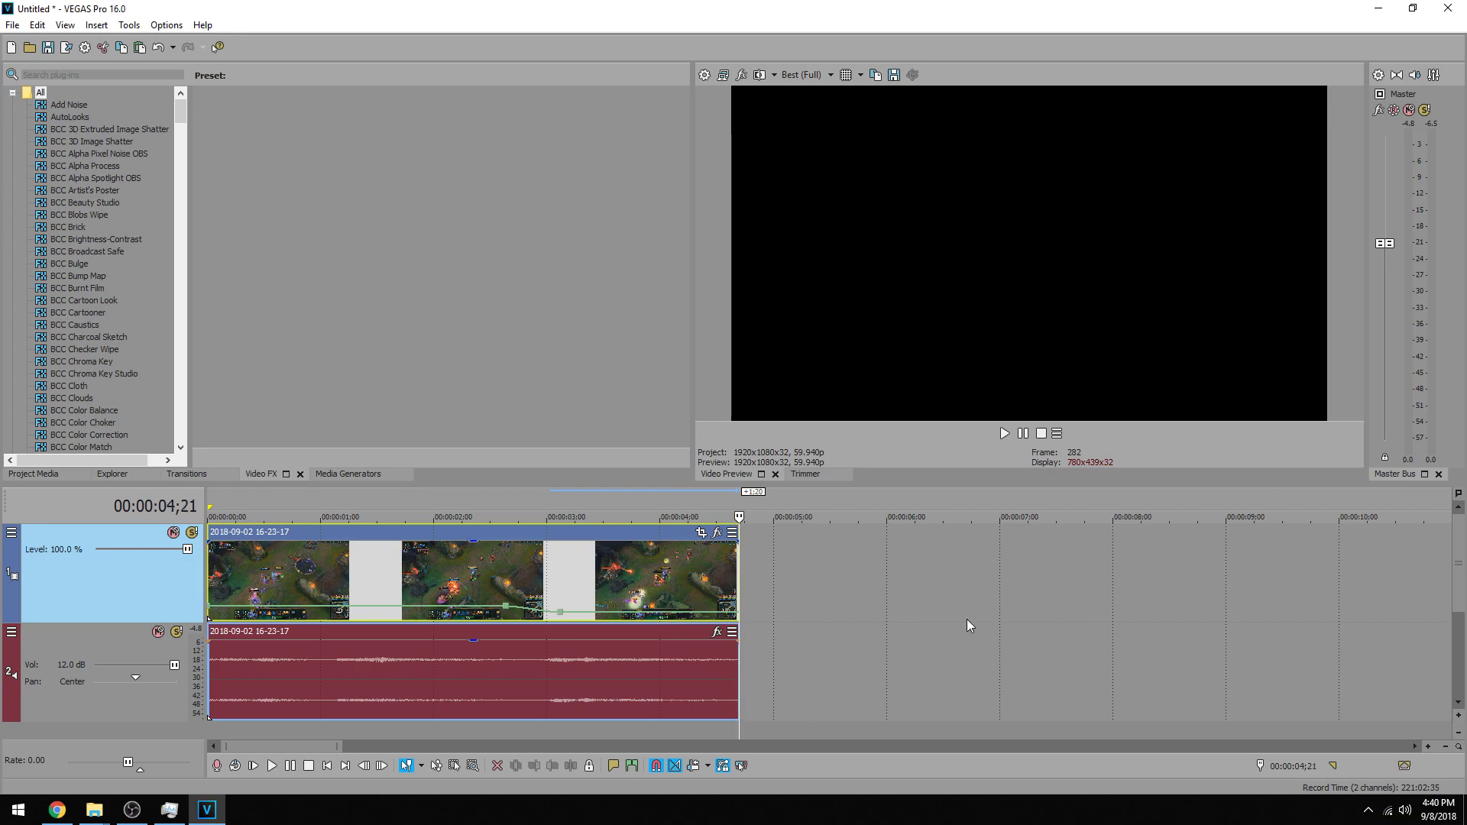
left_click_drag(736, 575, 1052, 623)
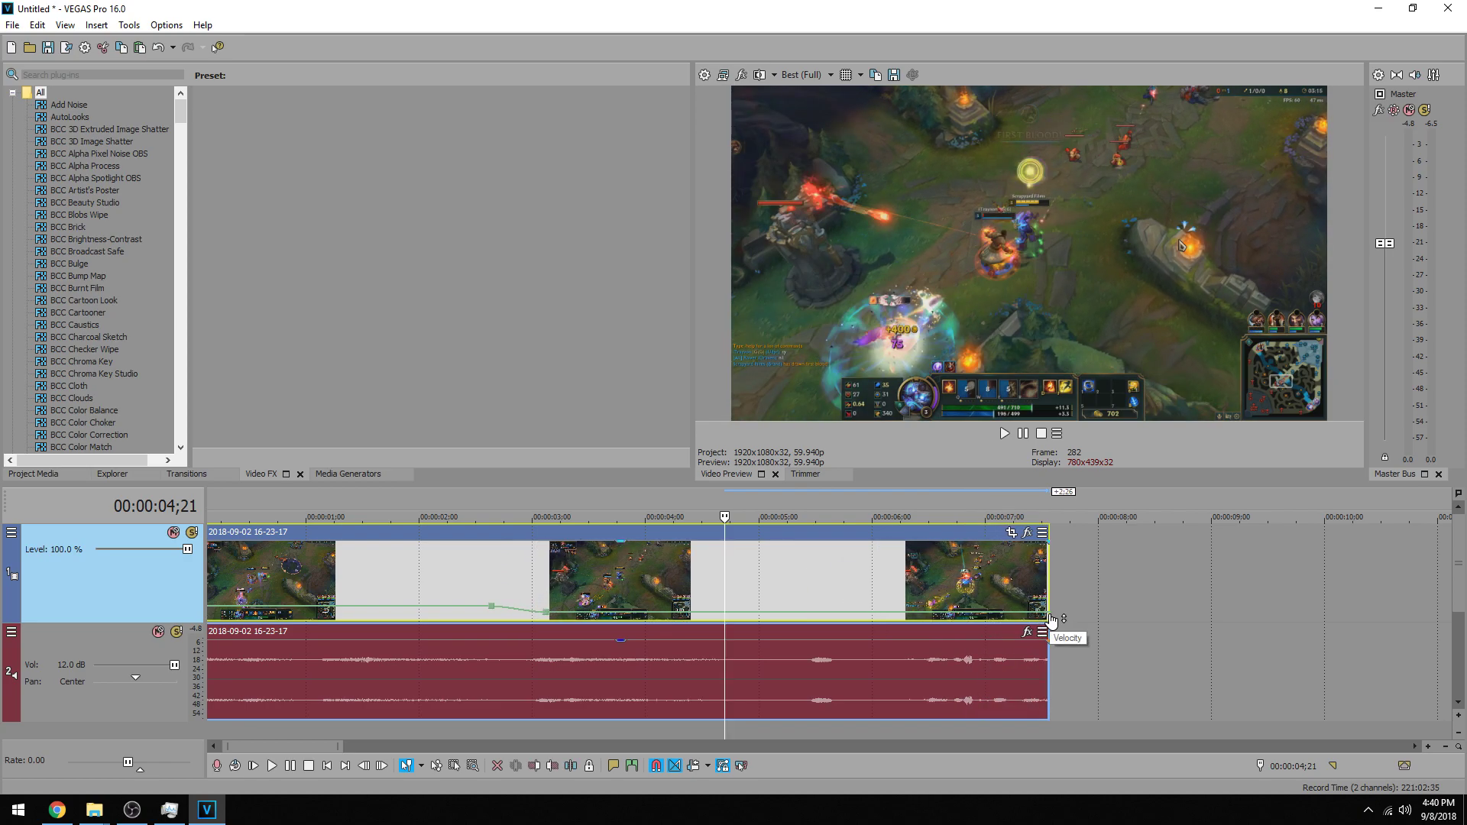
left_click(1054, 606)
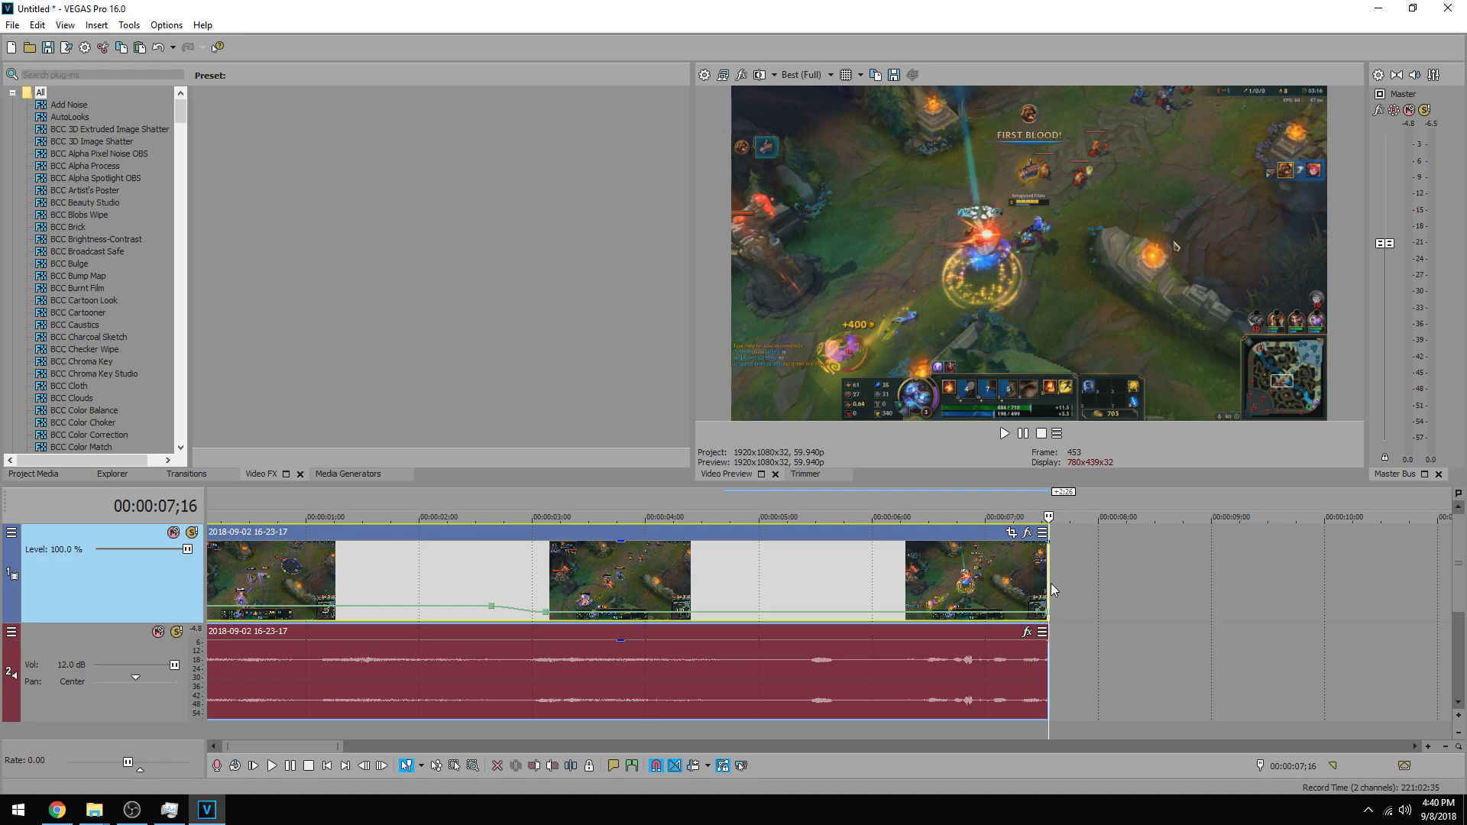
Step: Extend the clip to about 10 seconds and return the 9;02 point to normal velocity
left_click_drag(1052, 584, 1223, 593)
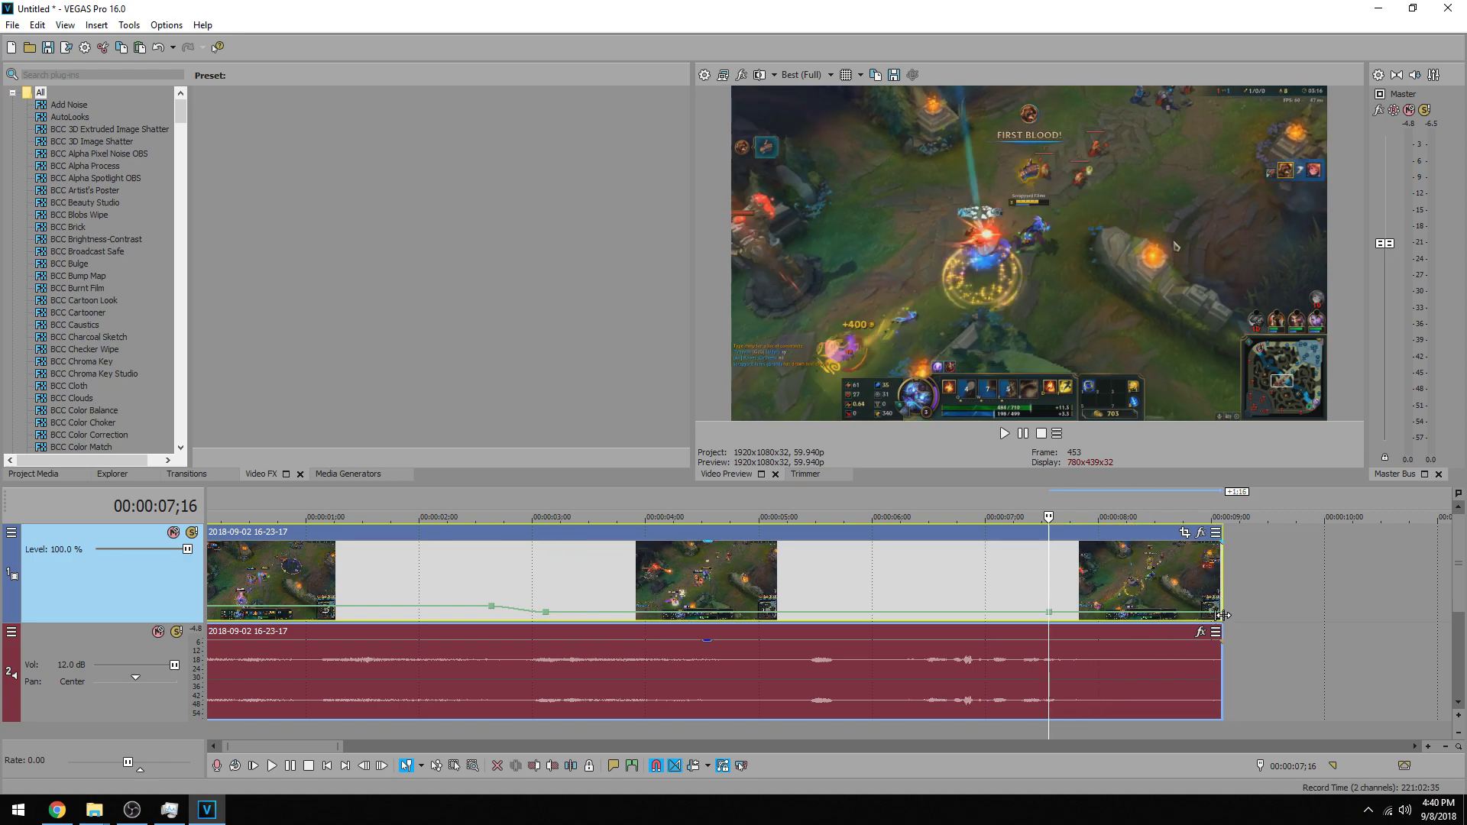
left_click(1223, 617)
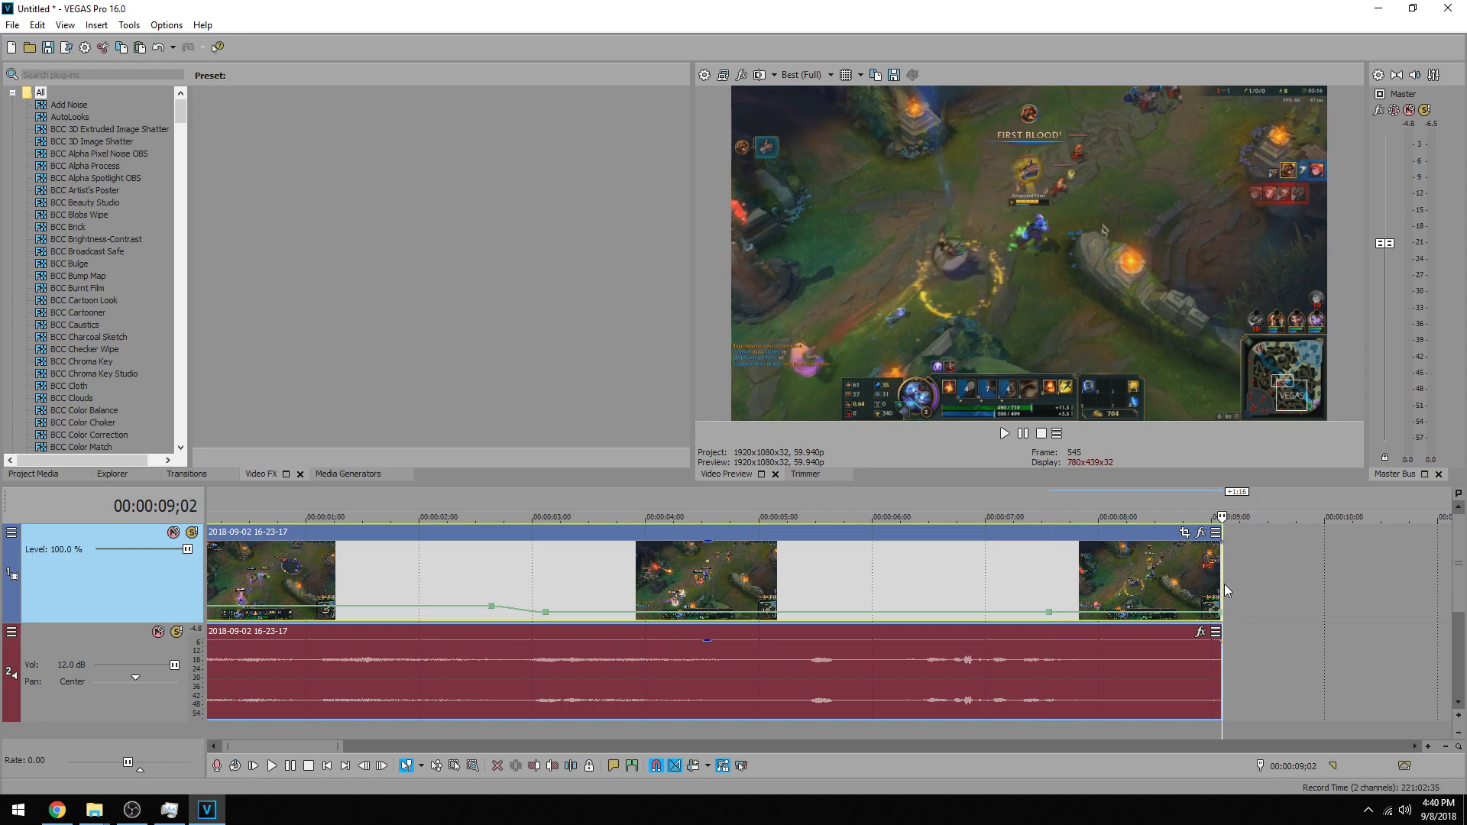
left_click_drag(1223, 584, 1434, 585)
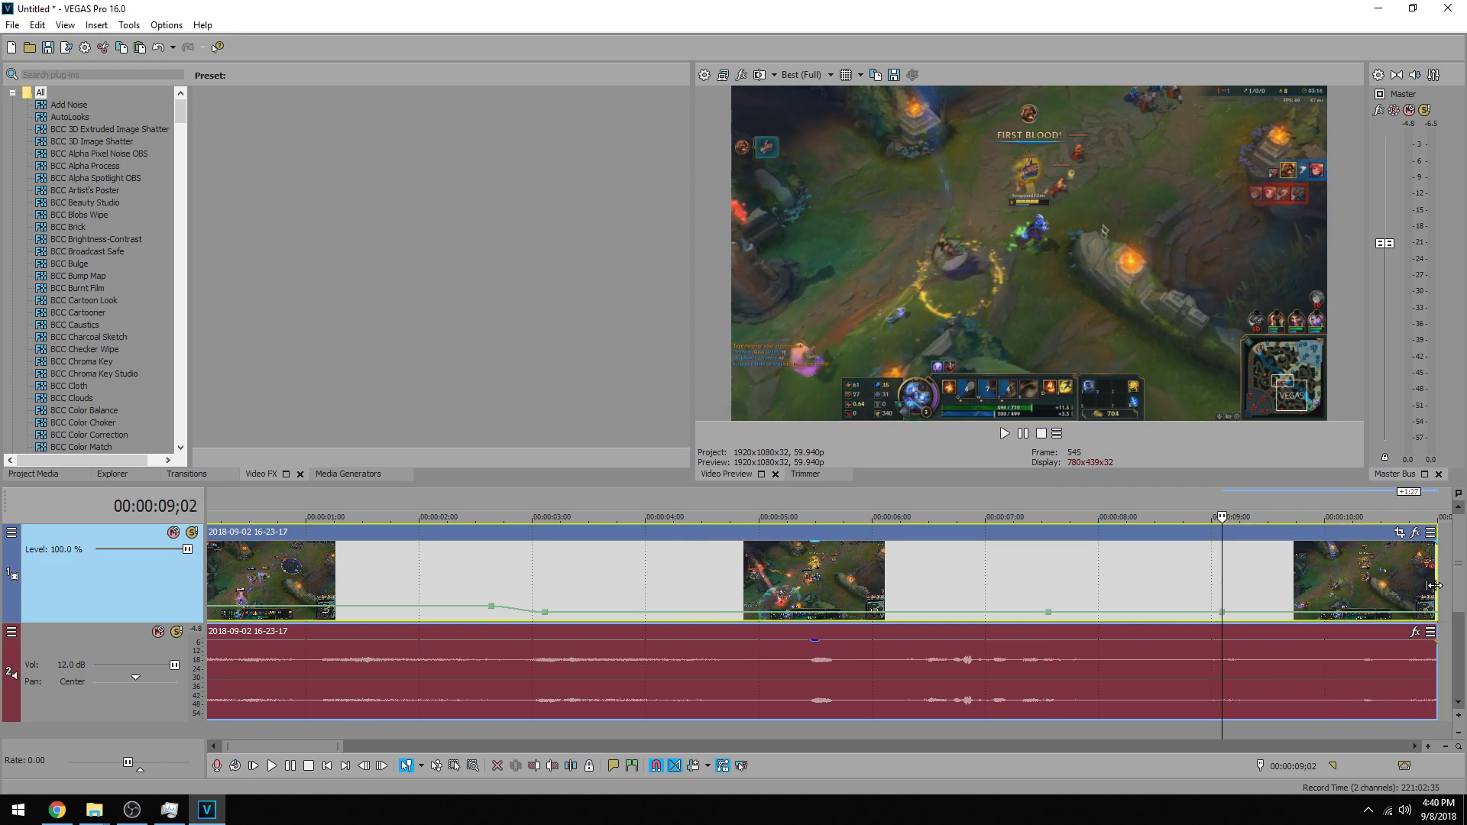
right_click(1223, 618)
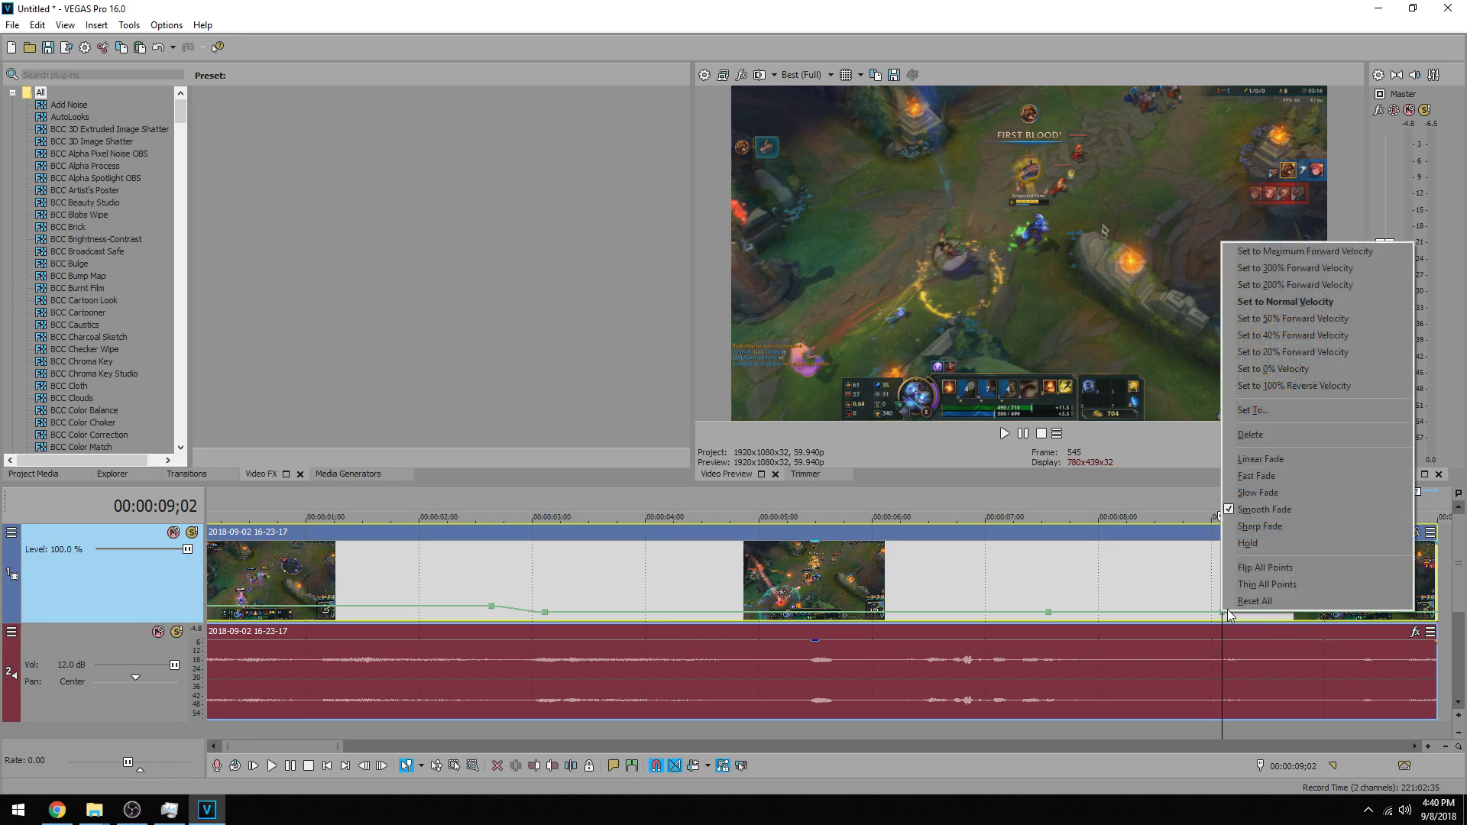
left_click(1241, 302)
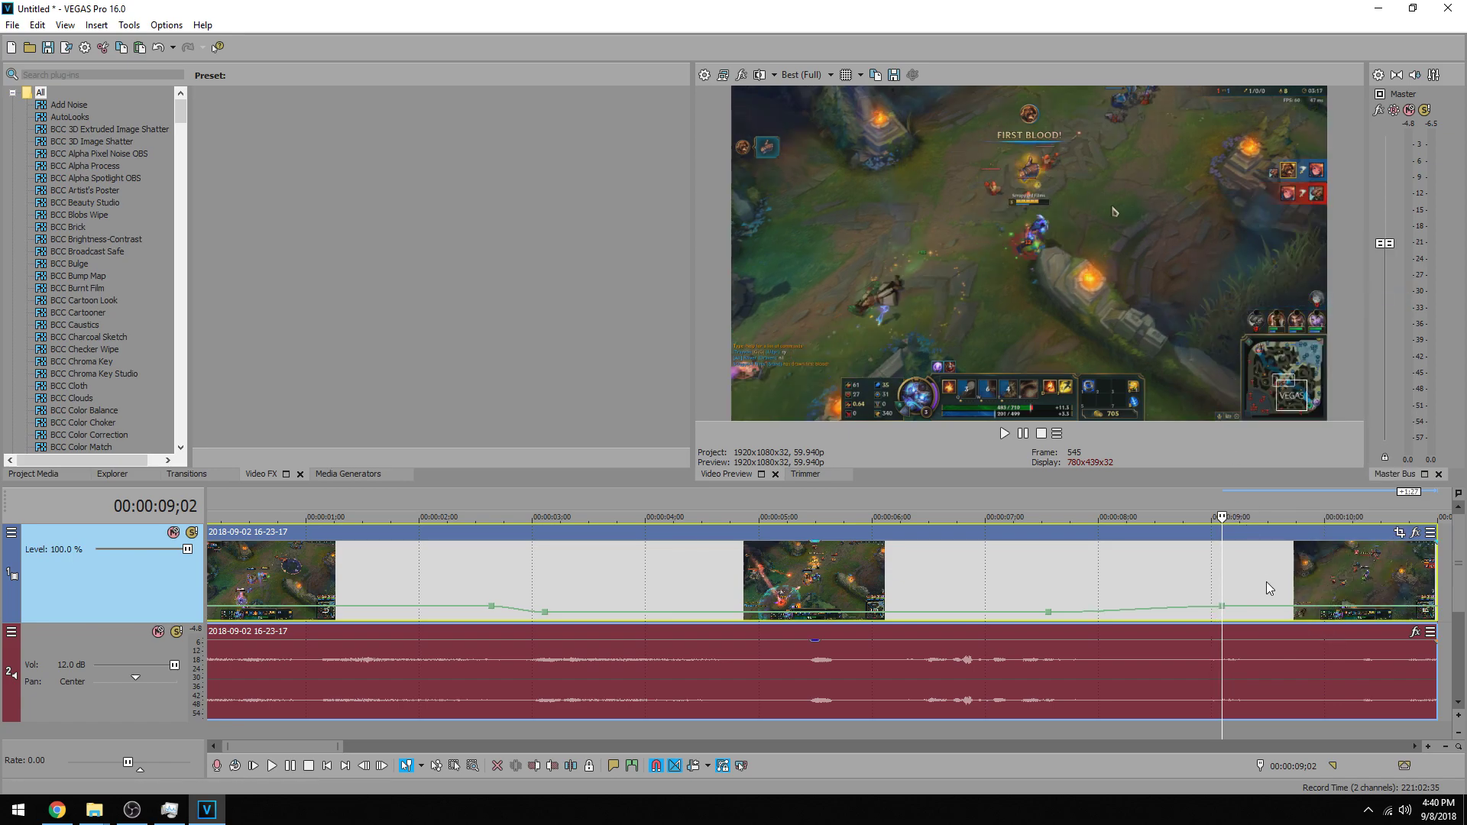
left_click_drag(1437, 580, 1341, 574)
scroll(685, 573, "down", 3)
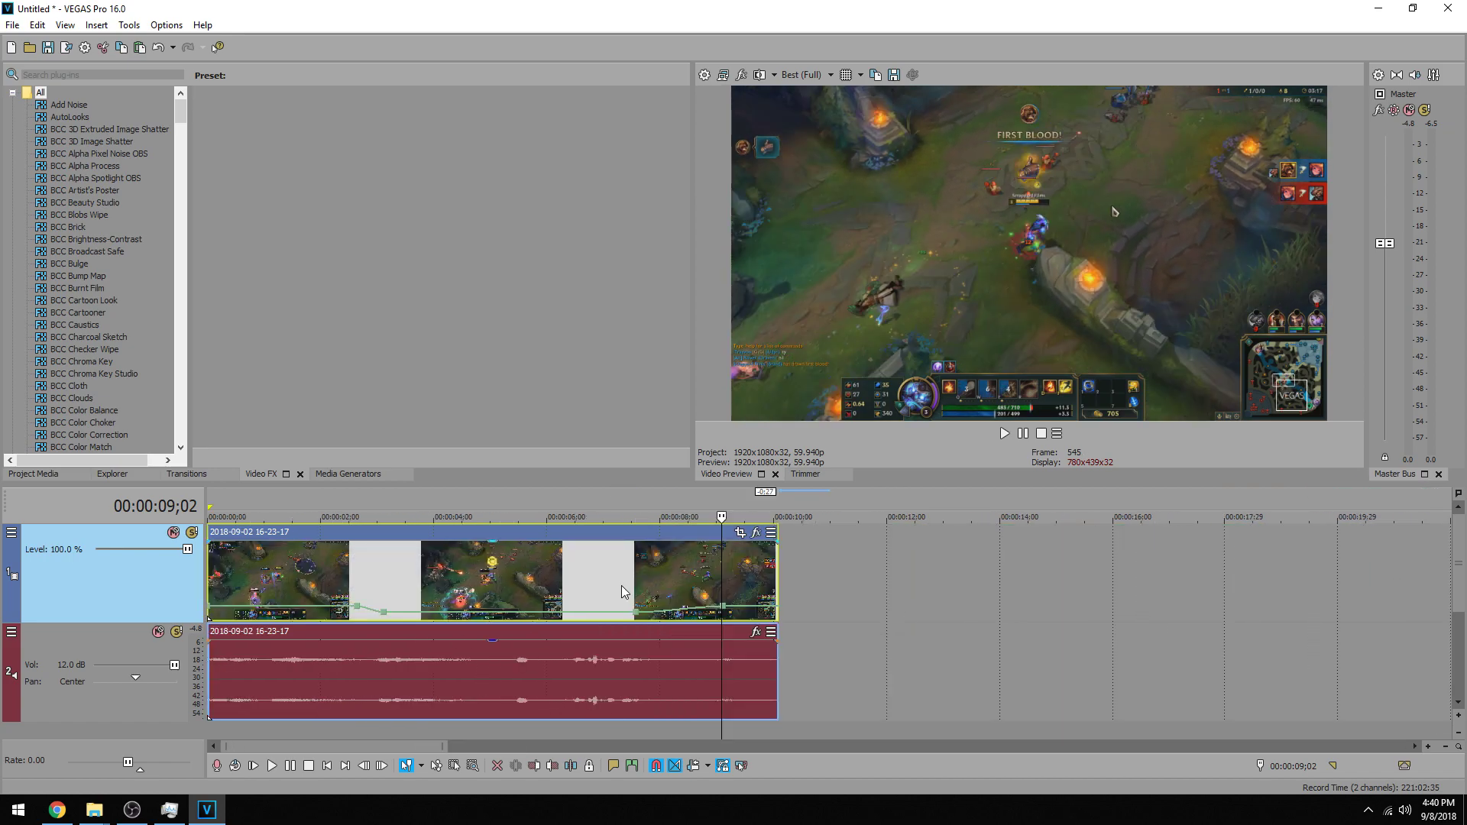
left_click(306, 584)
key("space")
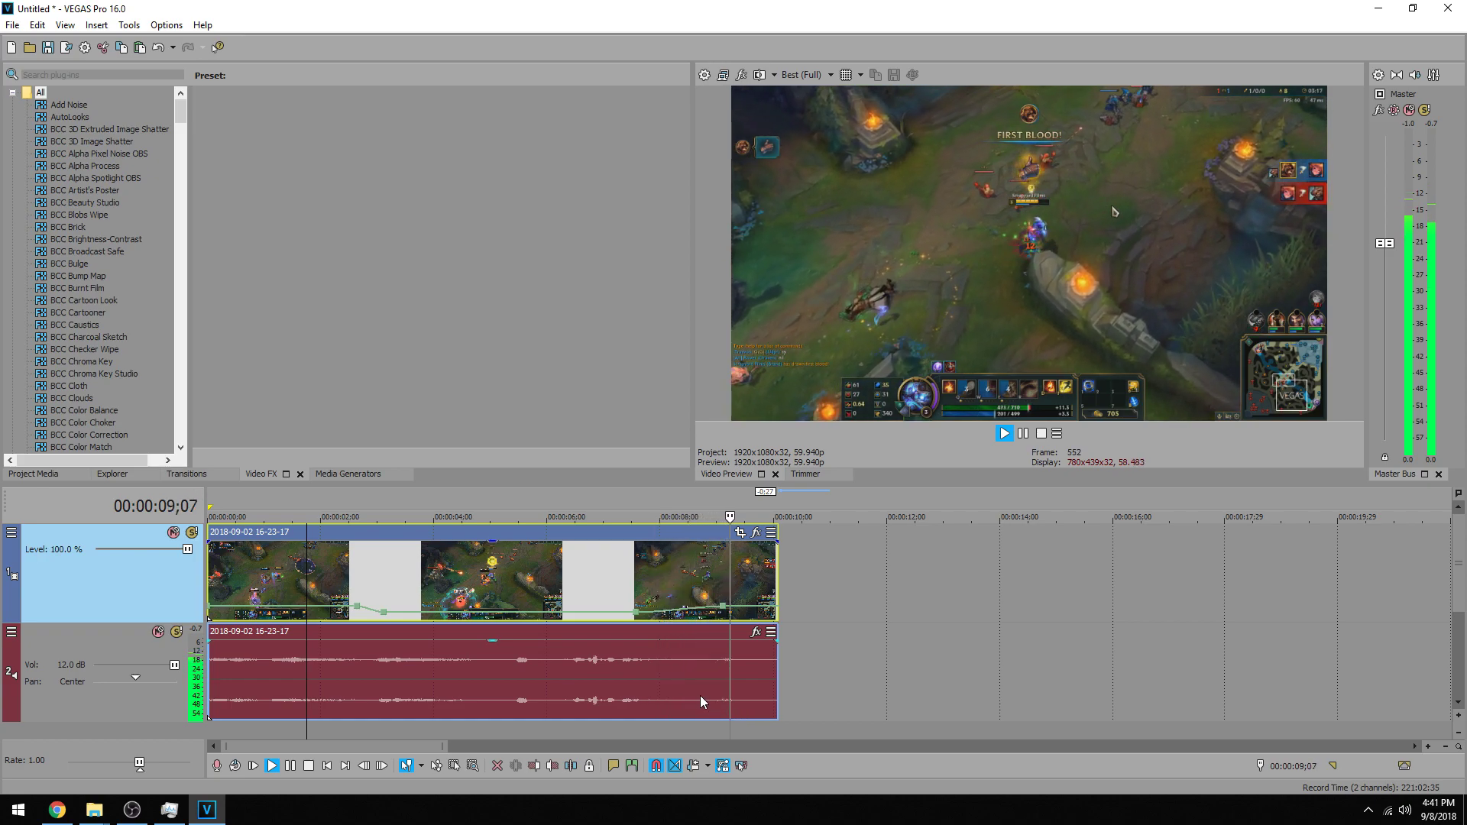
key("Return")
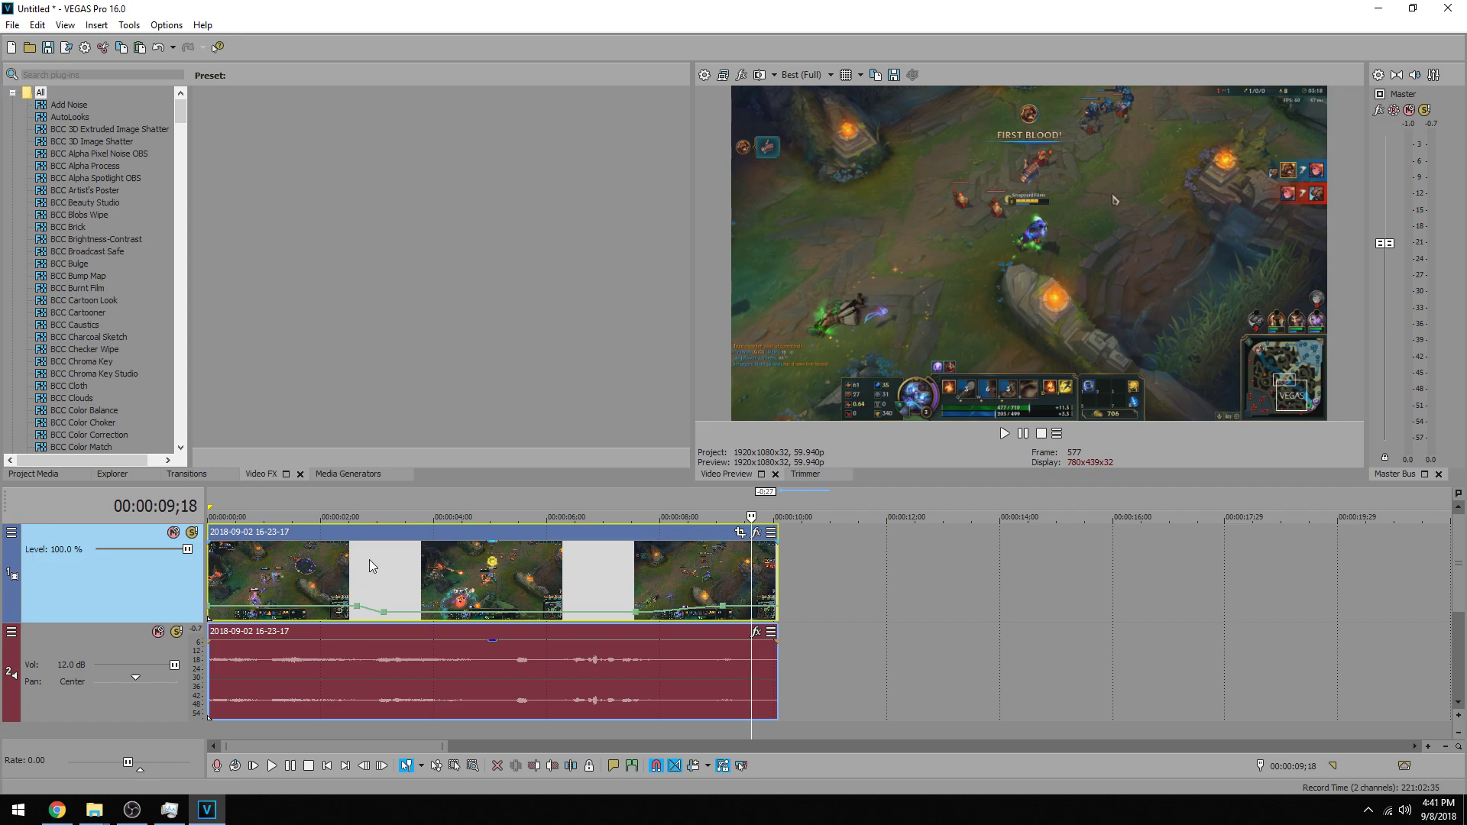
Step: Split the audio at 2;19 and move its later half to start near 12.5 seconds
left_click(355, 653)
key("s")
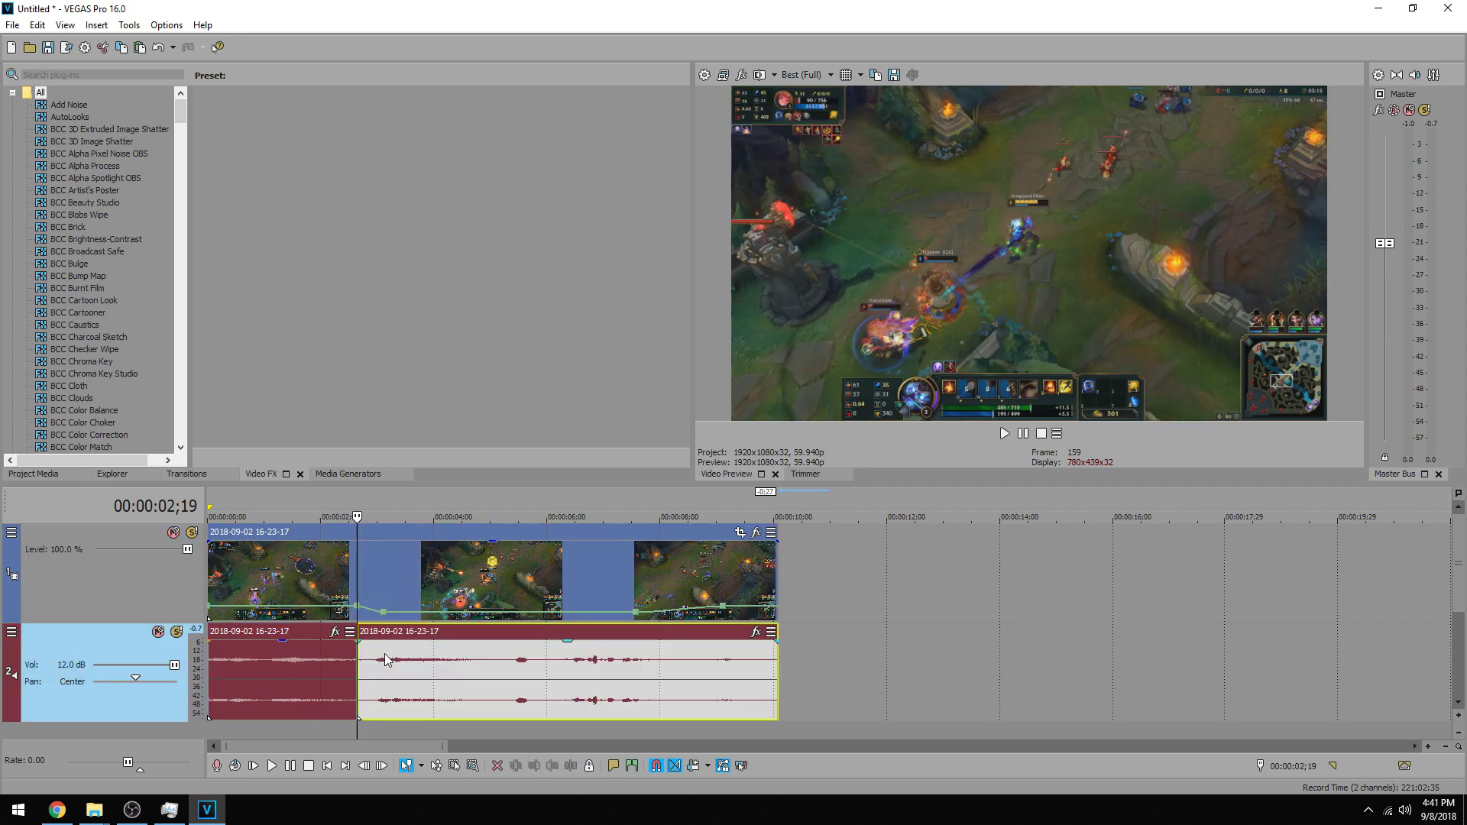
left_click_drag(385, 659, 983, 671)
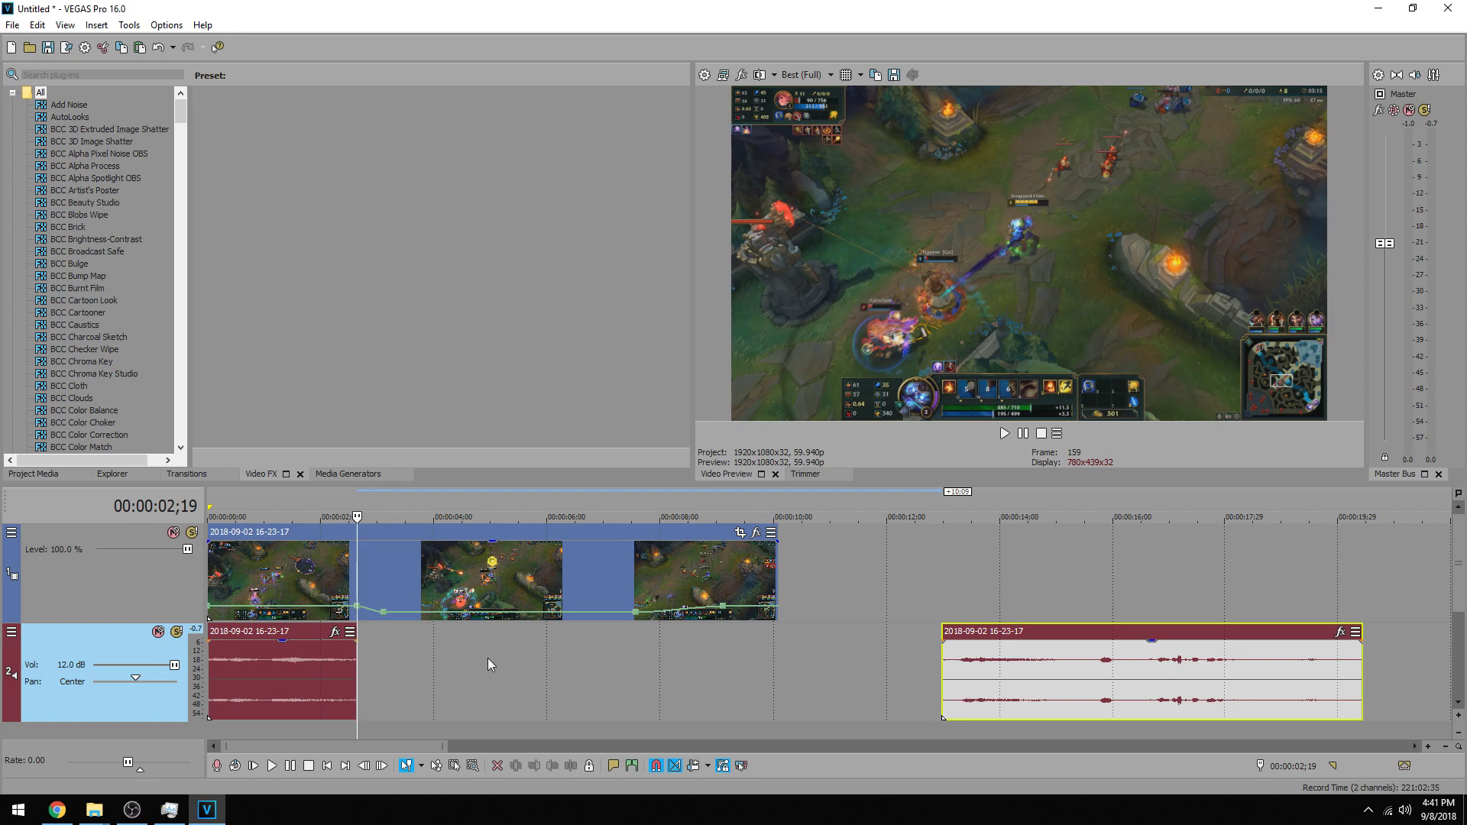
Step: Move the slow-motion velocity point later to about 3;05 and play from the start
scroll(428, 596, "up", 2)
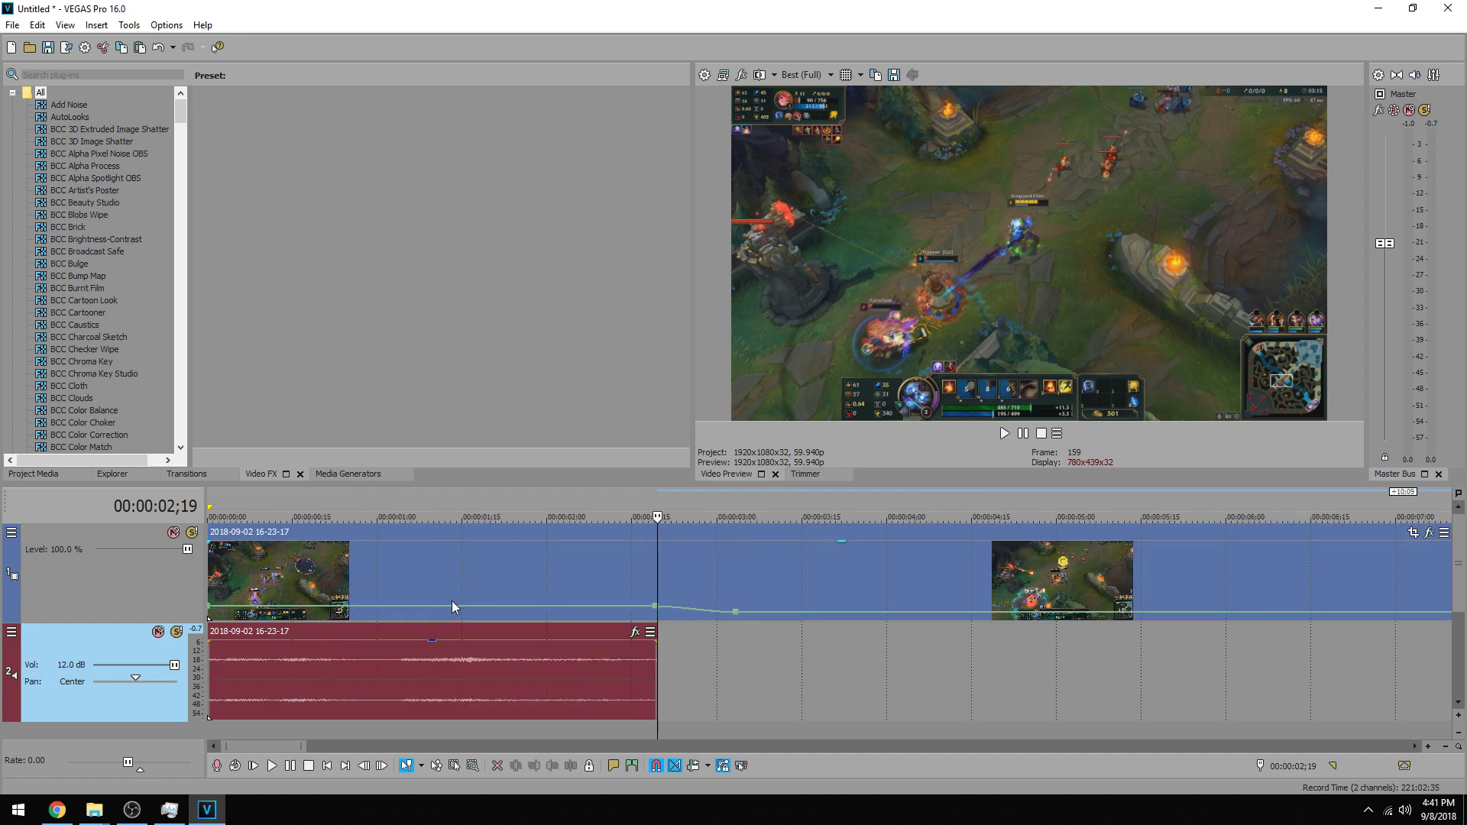
mouse_move(562, 616)
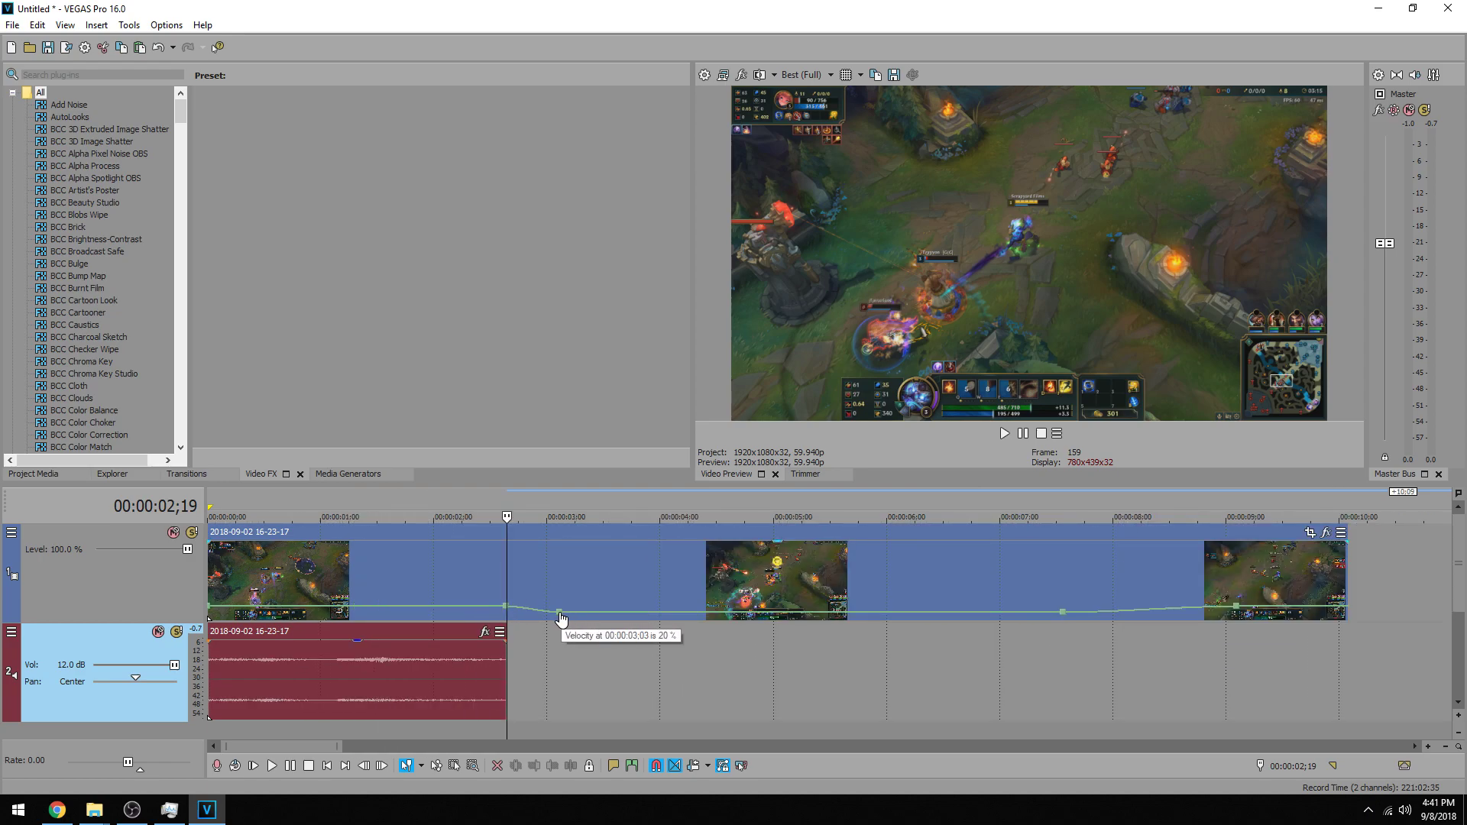
left_click_drag(562, 616, 754, 619)
left_click(261, 582)
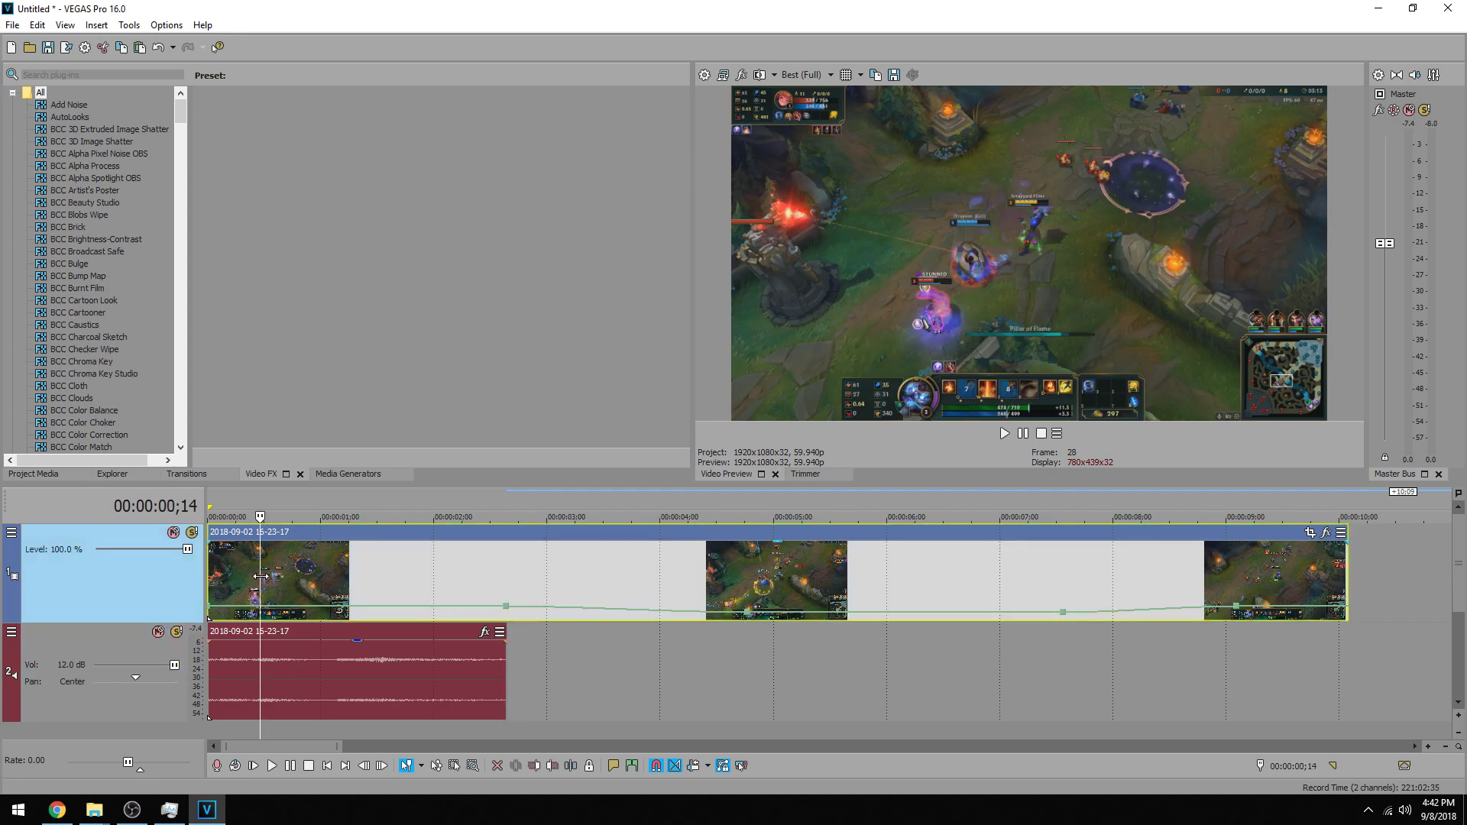
key("space")
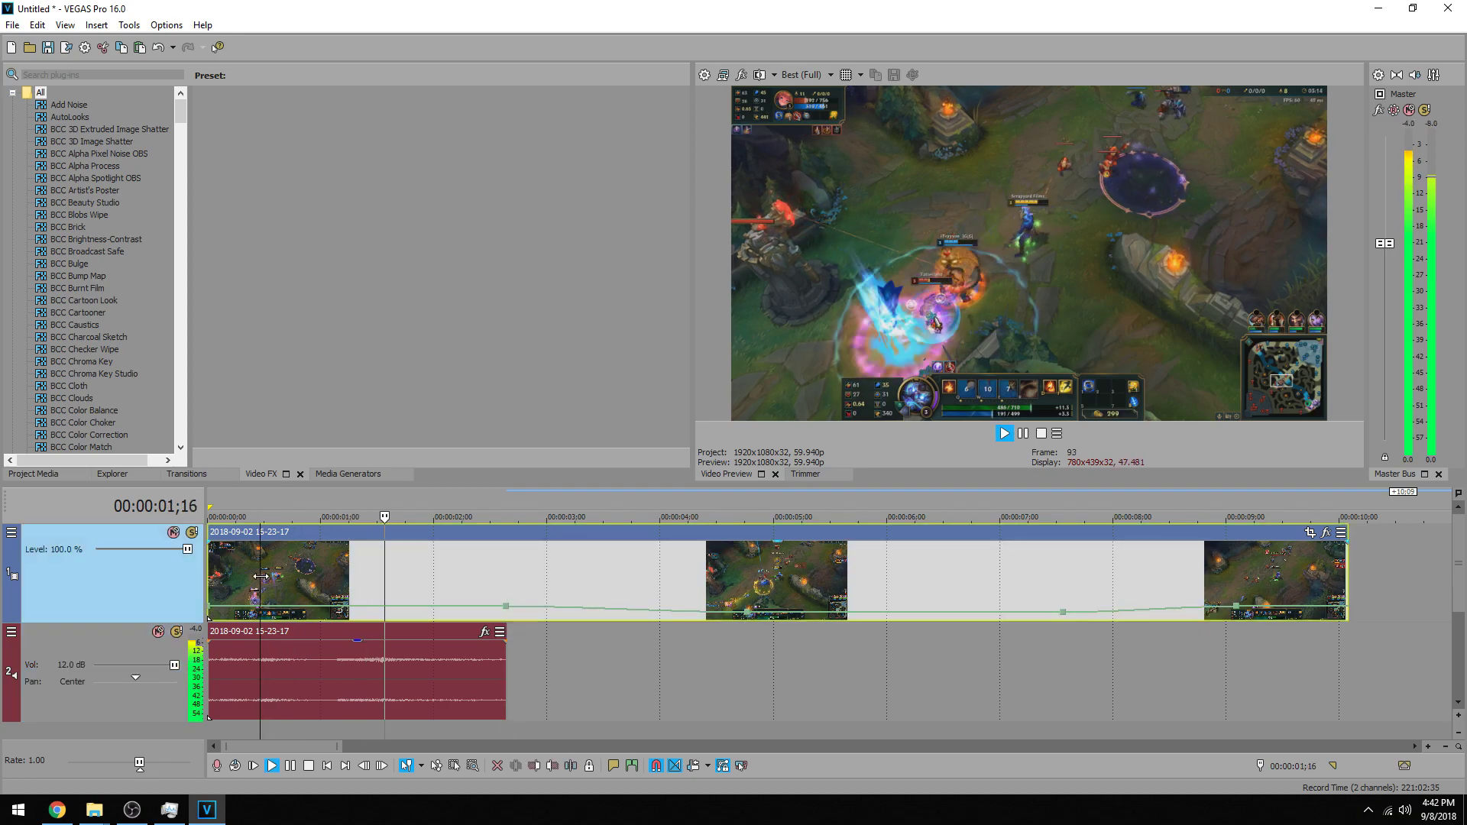